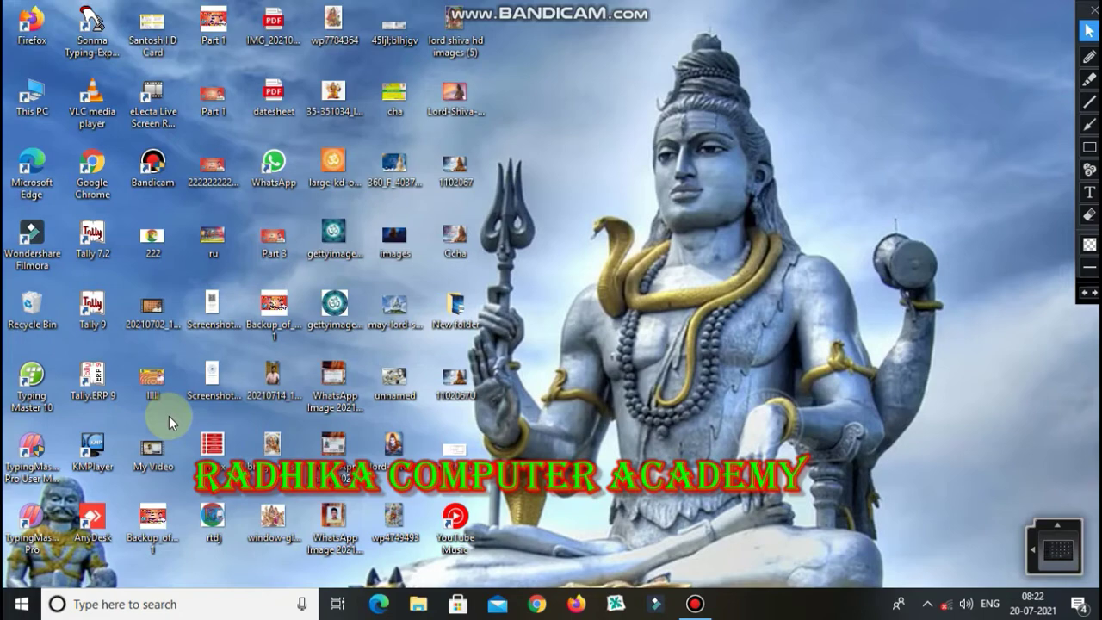
- Launch Paint from the Windows Accessories group of installed programs and close its window again
left_click(21, 604)
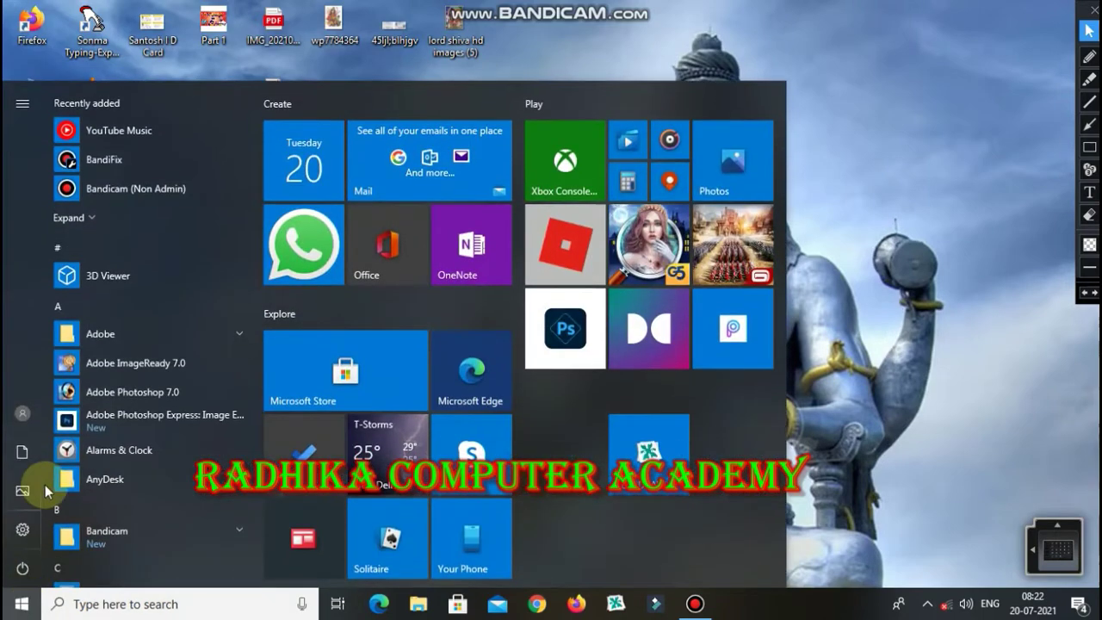
scroll(90, 420, "down", 15)
scroll(93, 428, "down", 12)
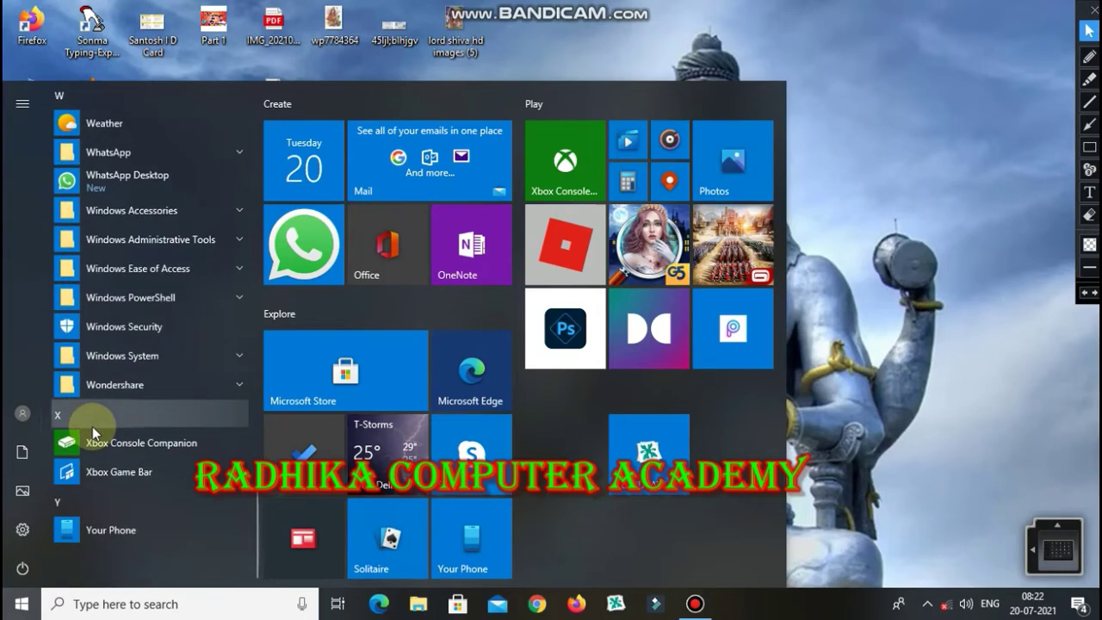
left_click(121, 212)
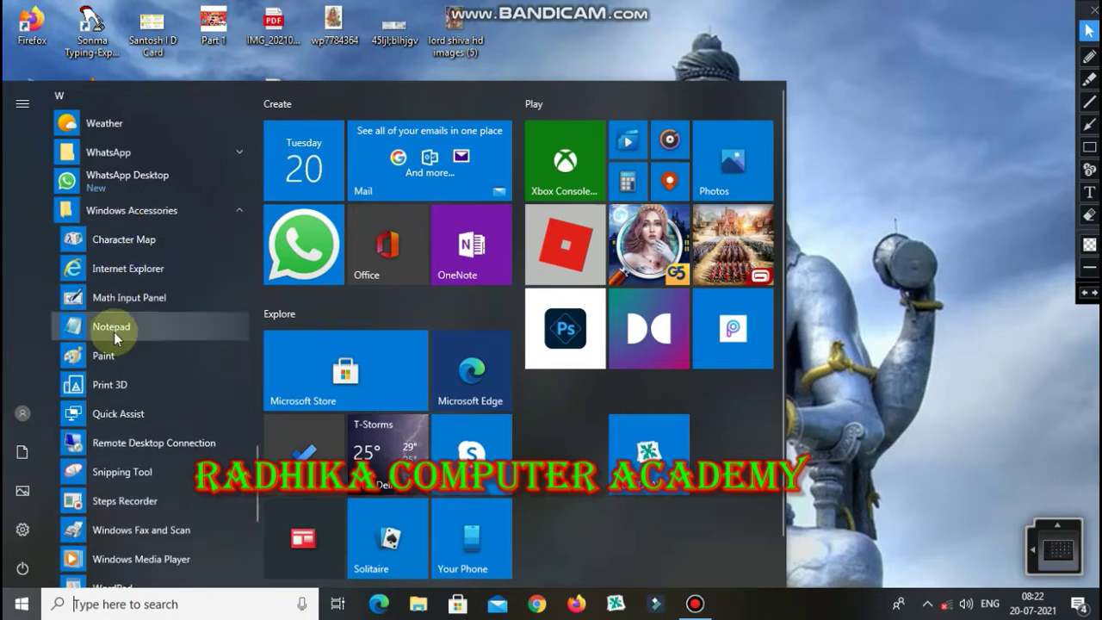
left_click(120, 357)
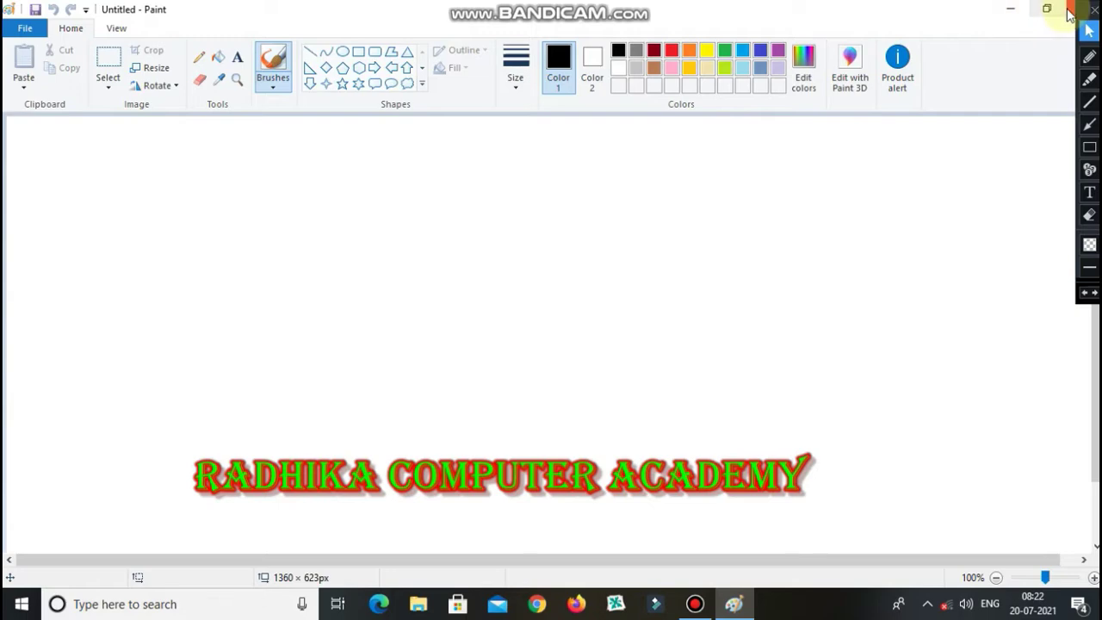
left_click(1073, 11)
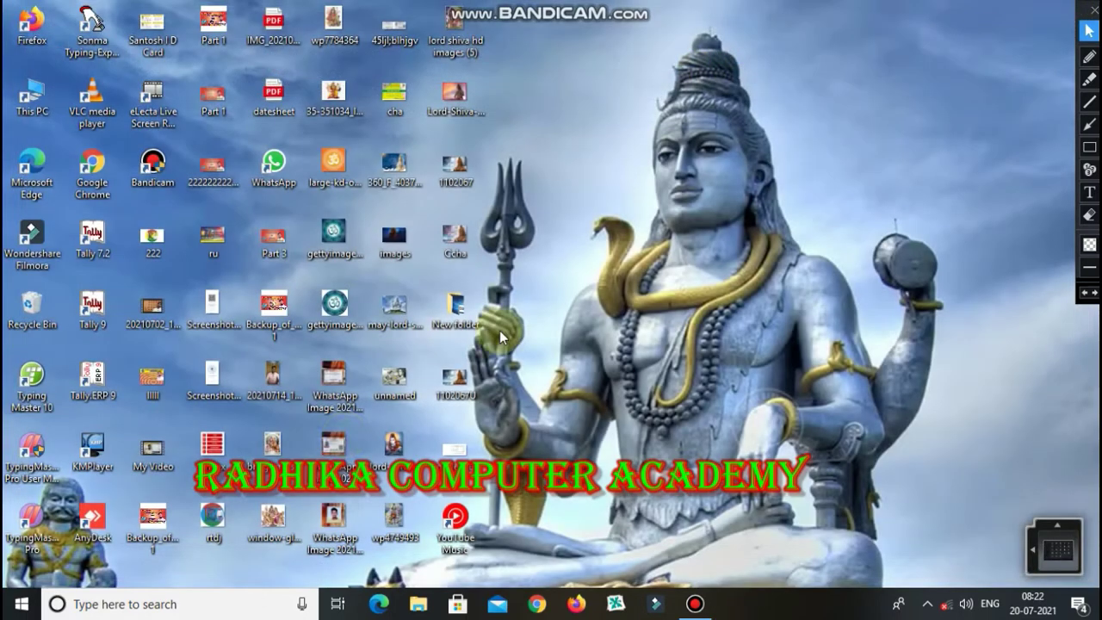
- Search Windows for "pai" and open the Paint desktop app from the results
left_click(93, 597)
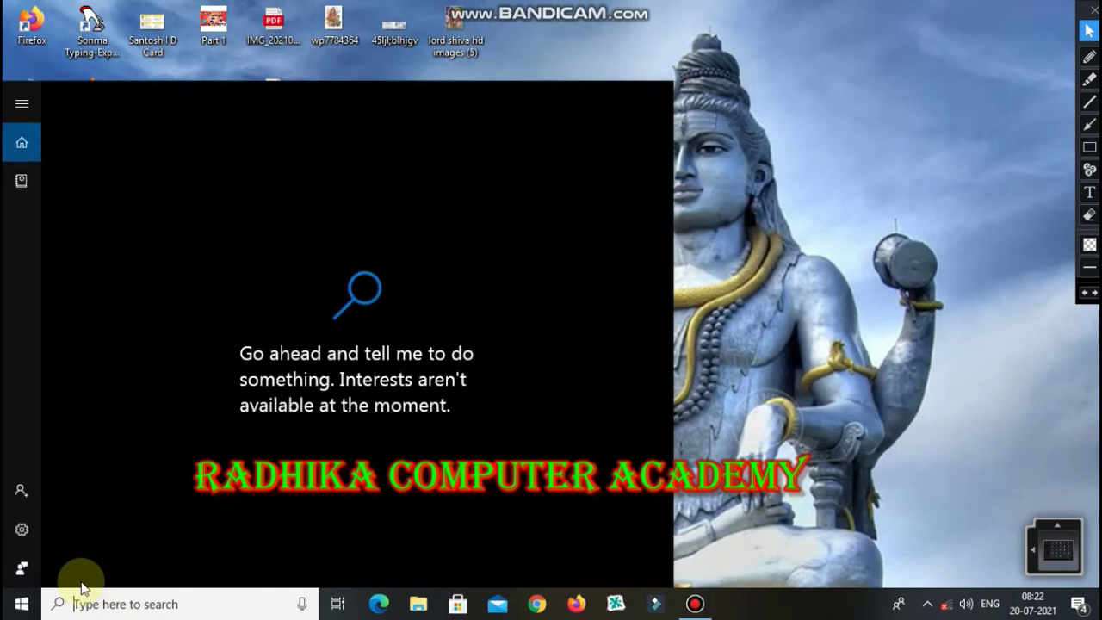
type("pa")
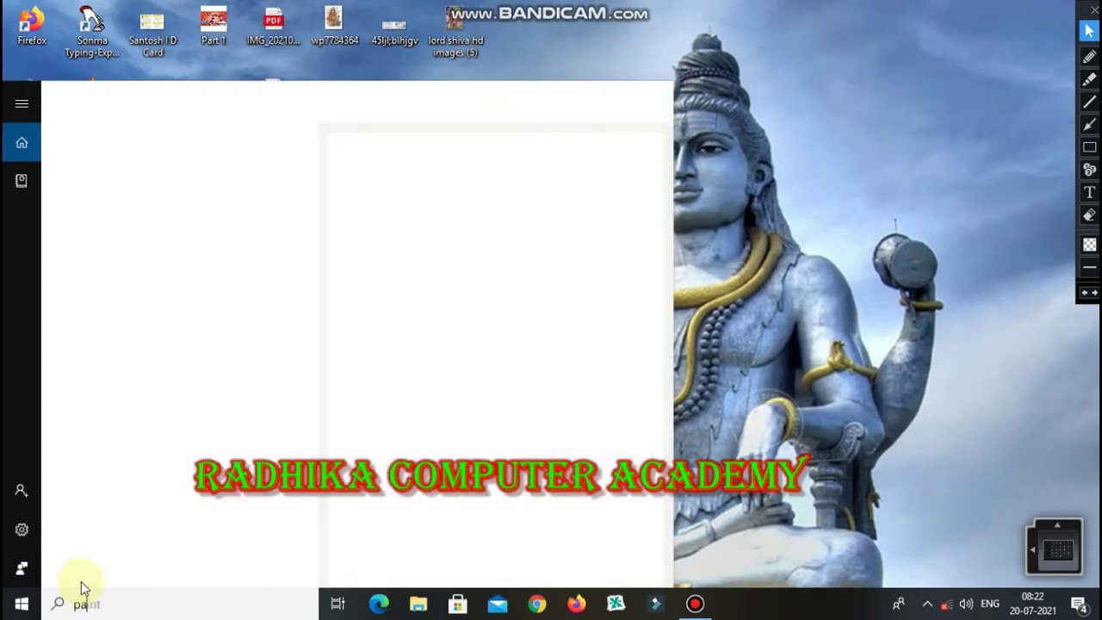
type("i")
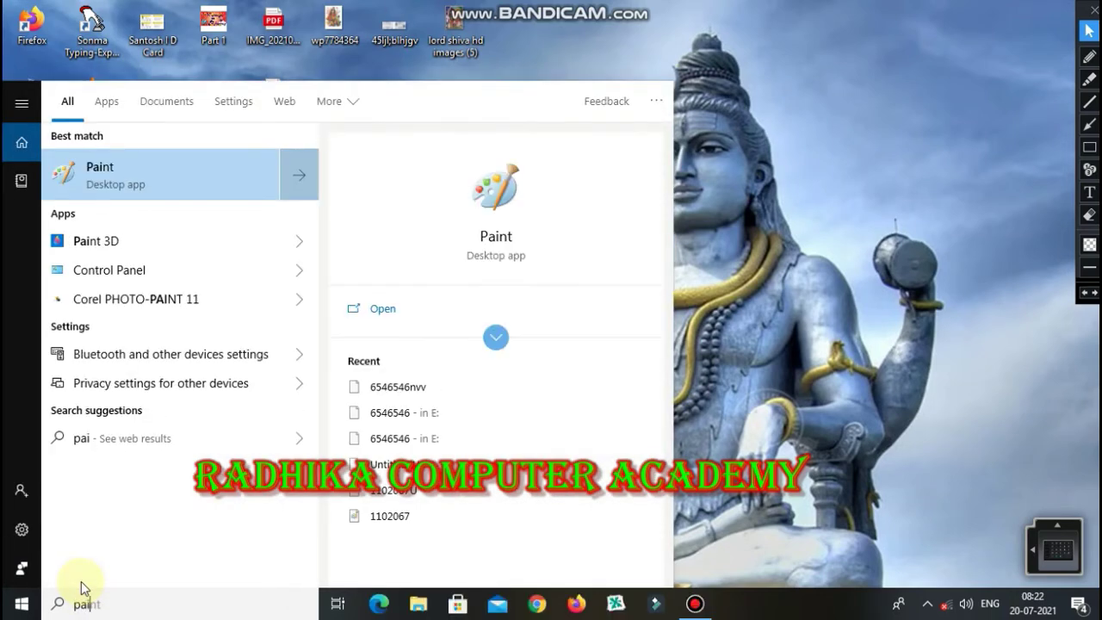
left_click(136, 175)
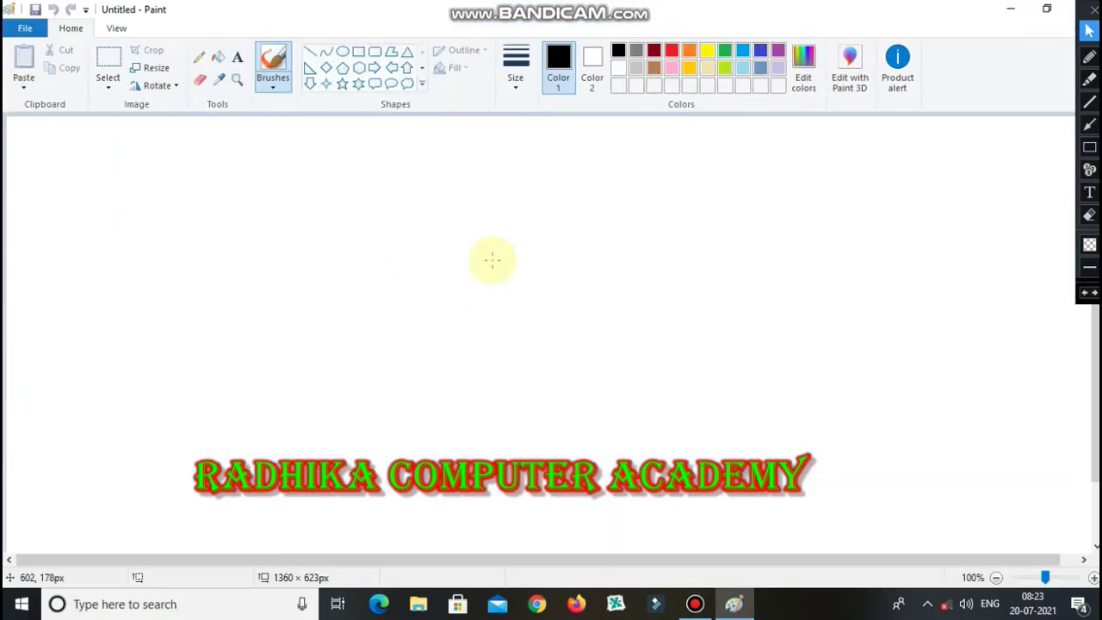
- Paint several black freehand brush strokes across the middle of the blank canvas, ending with a short separate vertical stroke
left_click(39, 32)
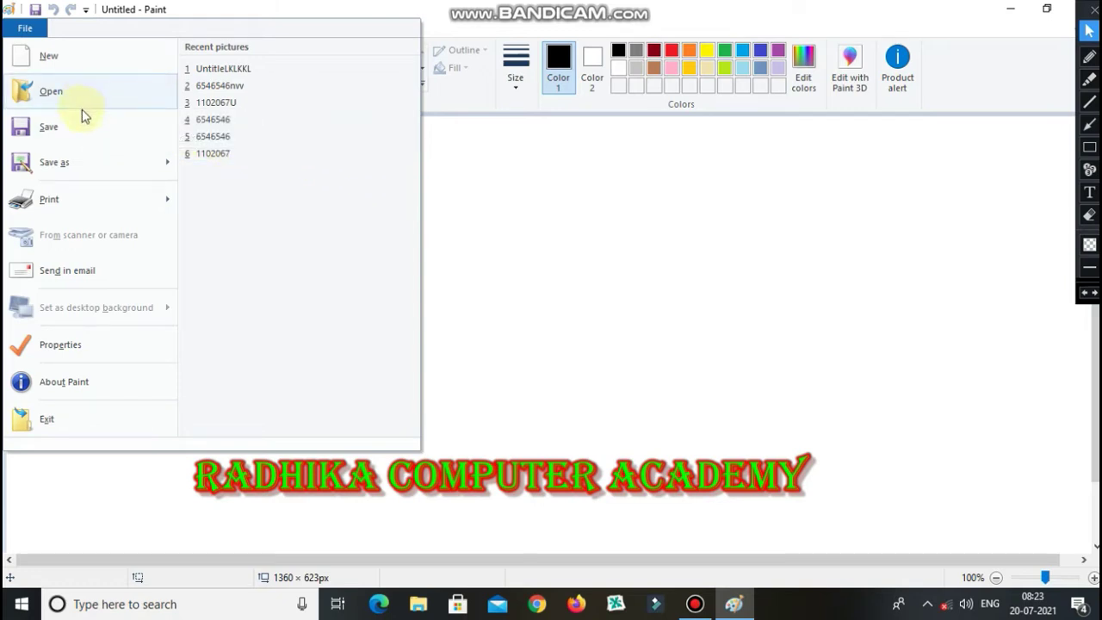
left_click(497, 197)
mouse_move(313, 175)
left_mouse_down()
mouse_move(327, 305)
mouse_move(445, 396)
mouse_move(474, 221)
left_mouse_up()
left_click_drag(531, 293, 593, 366)
left_click_drag(615, 172, 578, 417)
left_click_drag(777, 201, 774, 311)
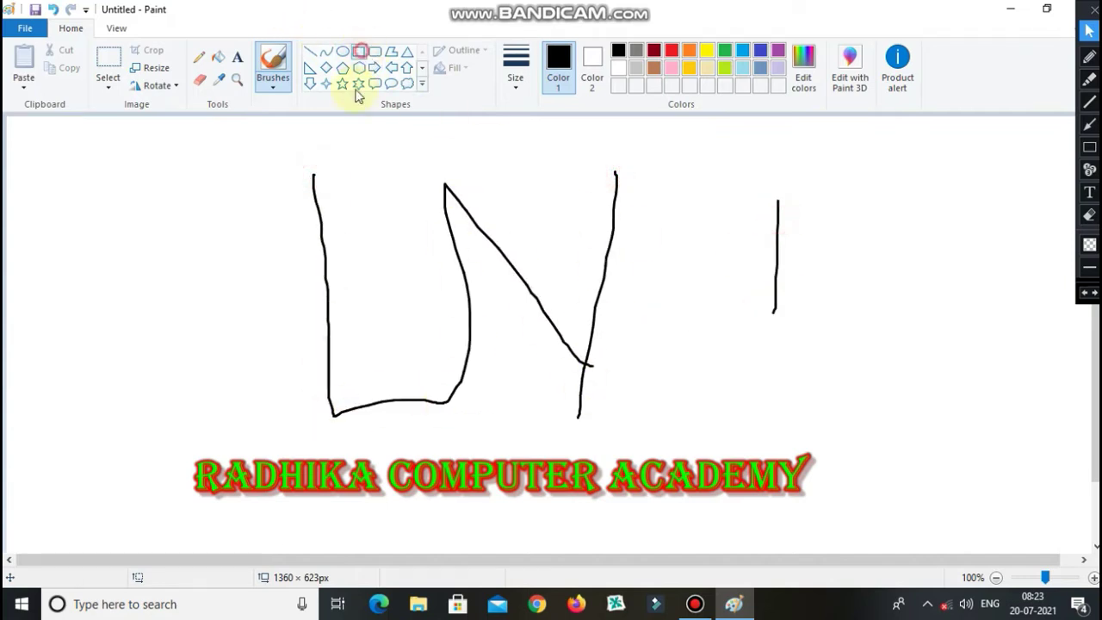
- Draw two overlapping black rectangles over the strokes, shifting the first one down and right and making the second about 424 × 193 px
left_click(358, 51)
left_click_drag(334, 140, 684, 318)
mouse_move(370, 230)
left_mouse_down()
mouse_move(421, 380)
mouse_move(493, 448)
left_mouse_up()
mouse_move(327, 233)
left_mouse_down()
mouse_move(506, 419)
mouse_move(667, 389)
left_mouse_up()
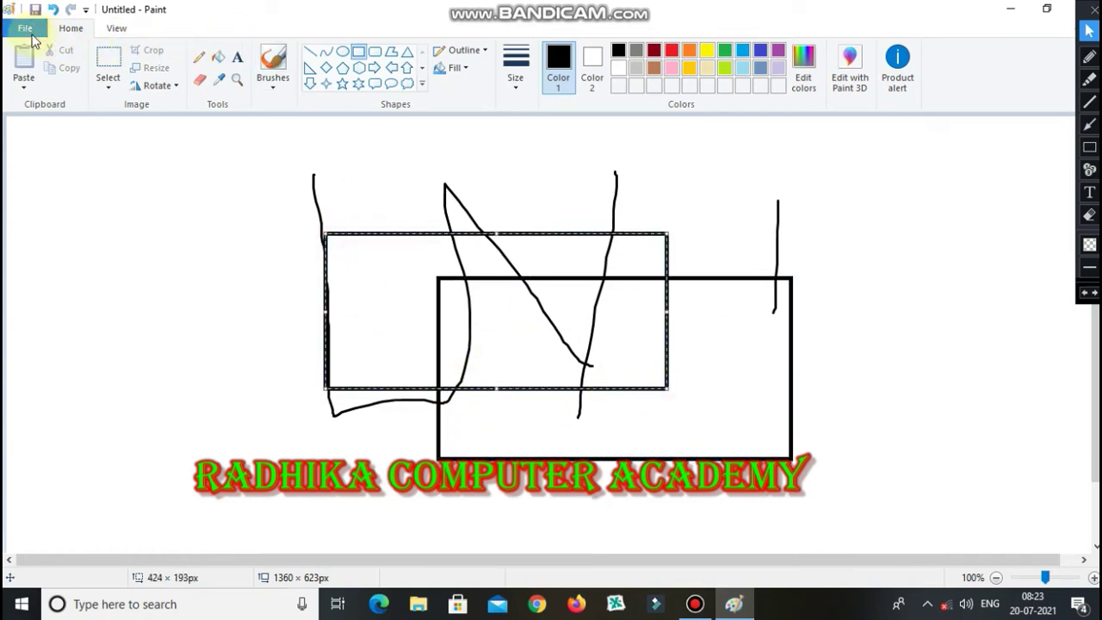
- Start saving the drawing and browse to the Documents folder as its location
left_click(25, 27)
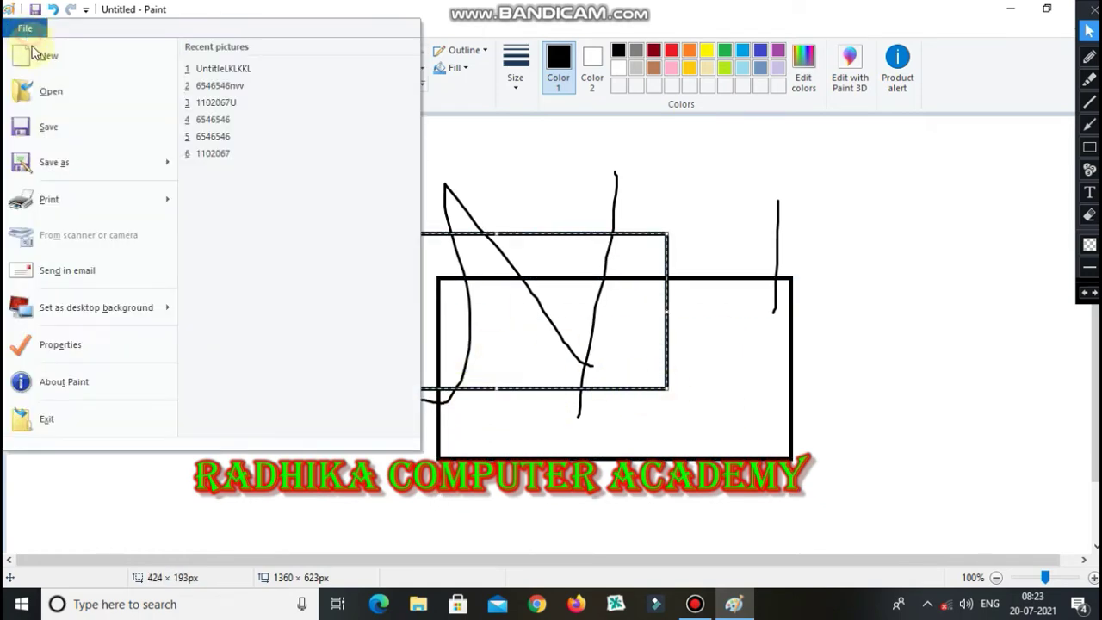
left_click(49, 127)
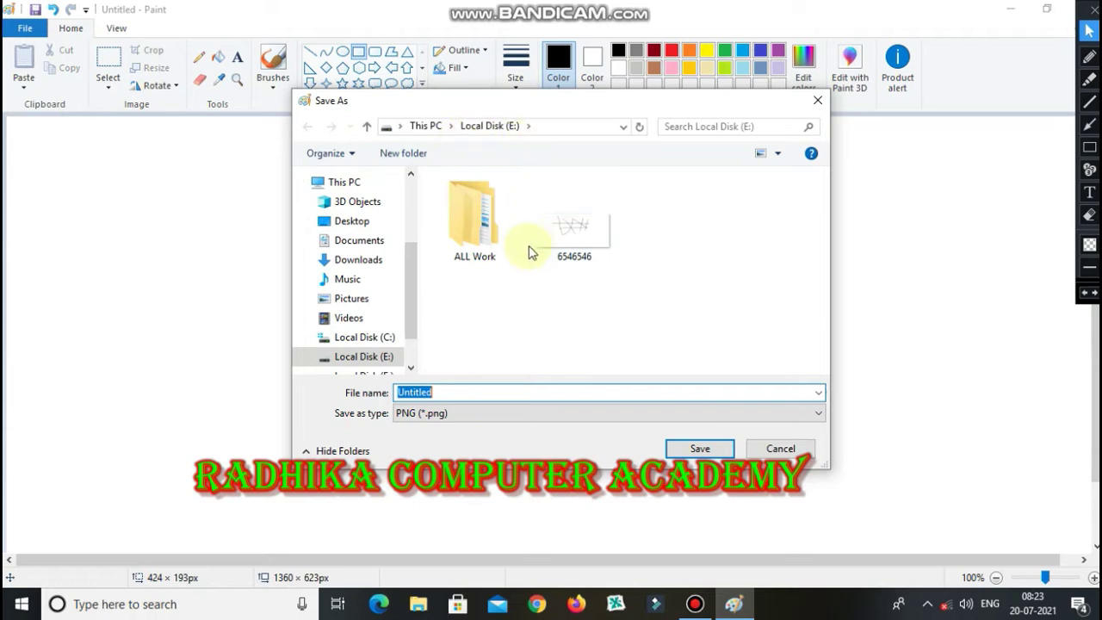
left_click(352, 224)
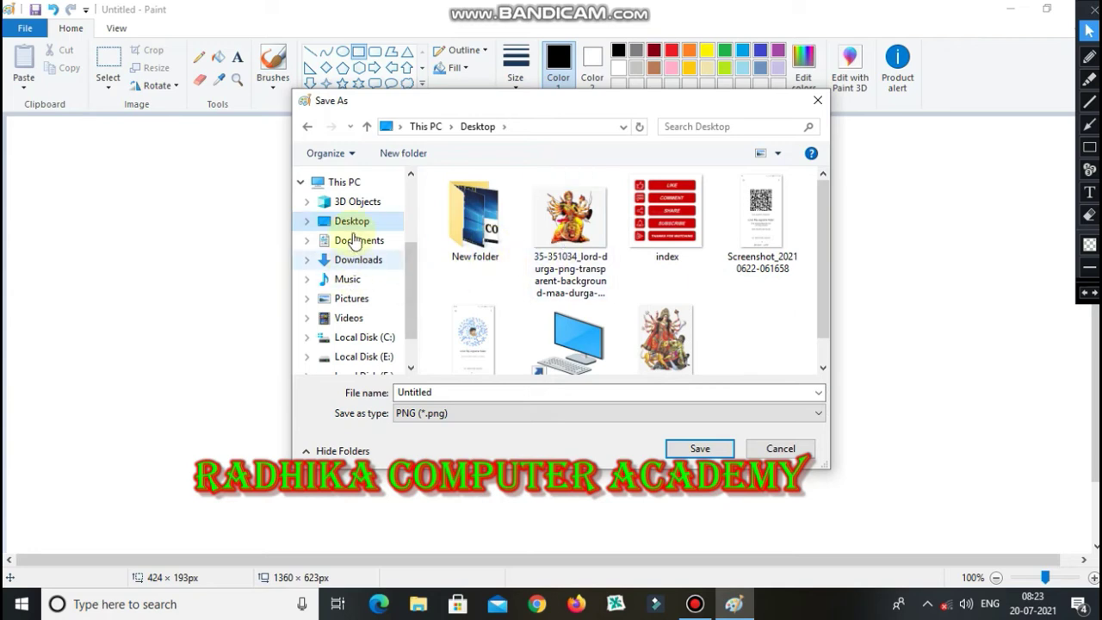
left_click(345, 181)
scroll(486, 336, "down", 5)
scroll(491, 309, "up", 5)
double_click(491, 303)
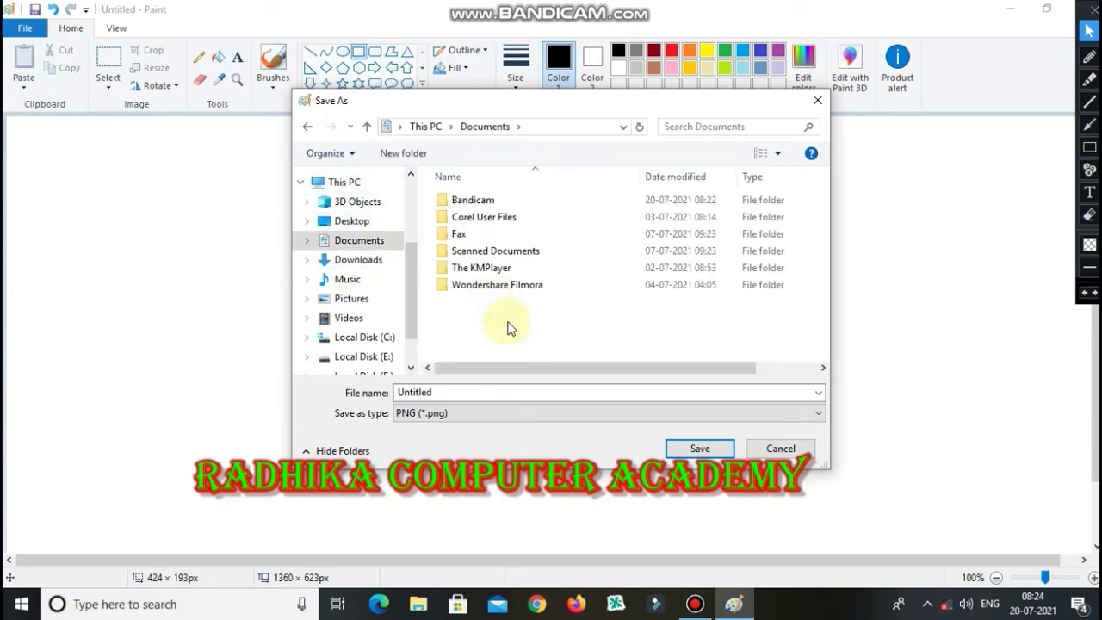
left_click(467, 313)
- Name the picture 152 and save it as a PNG in Documents
left_click(460, 396)
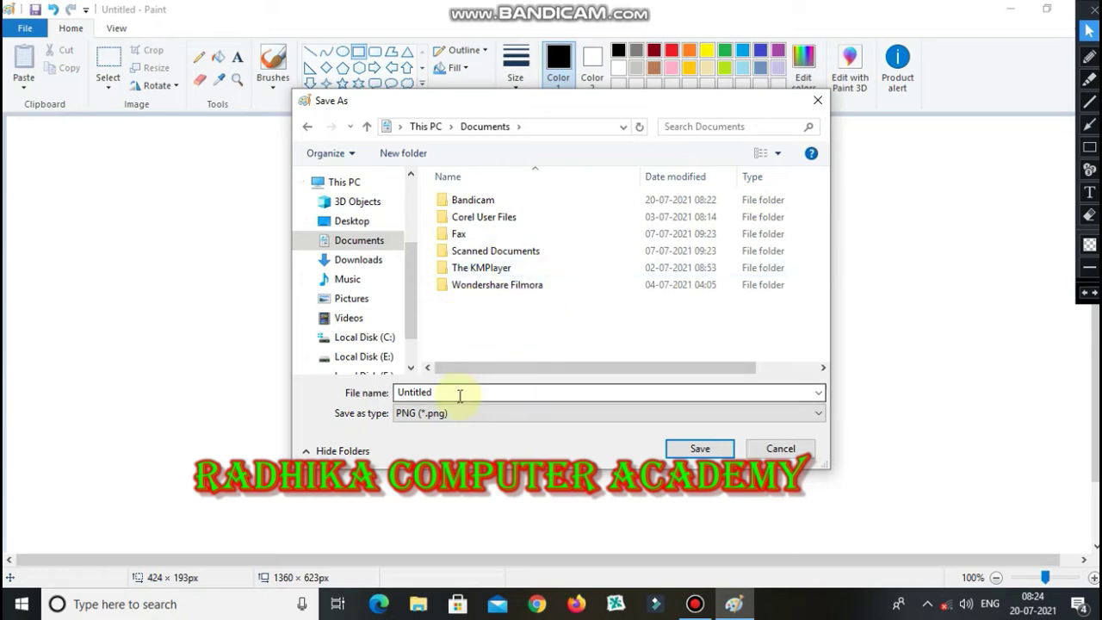
double_click(426, 392)
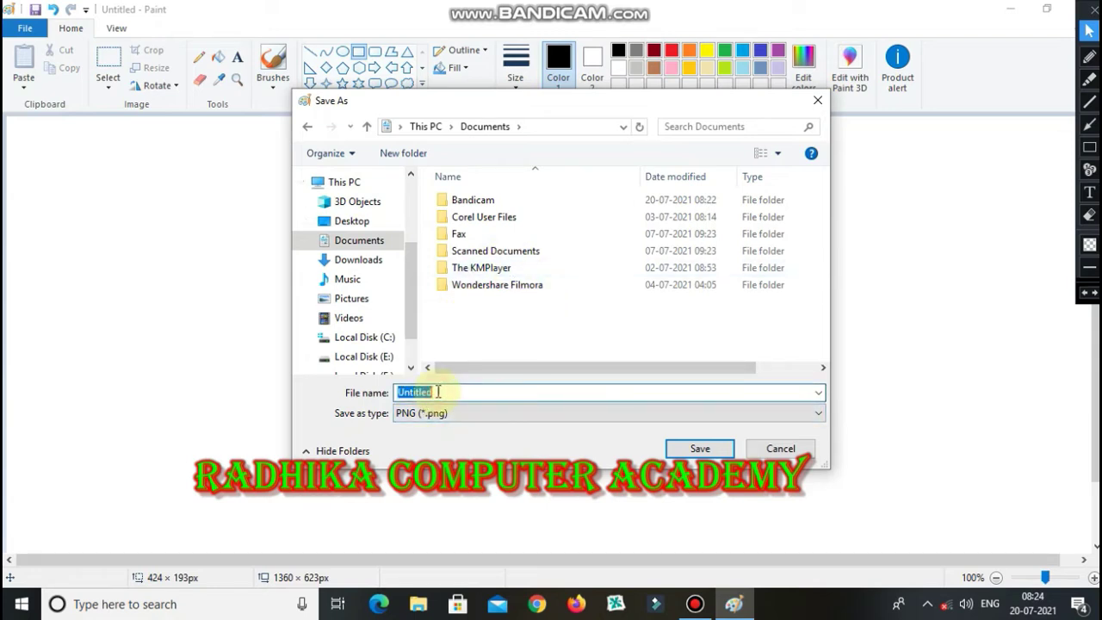
type("152")
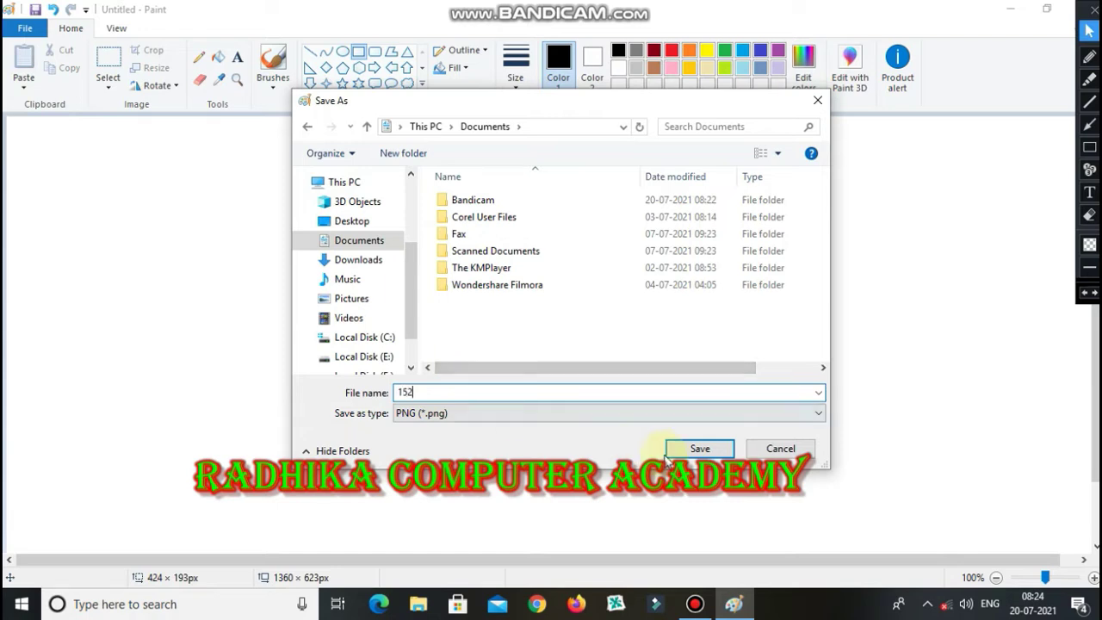
left_click(694, 451)
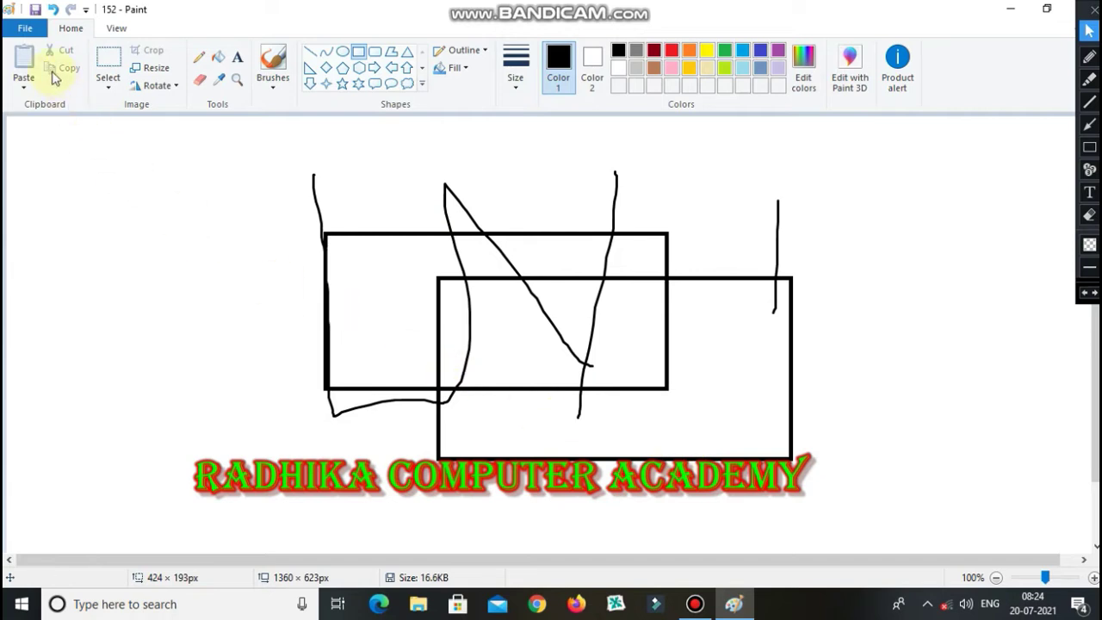
- Start a new blank picture and reopen the saved picture 152 from the Documents folder
left_click(27, 29)
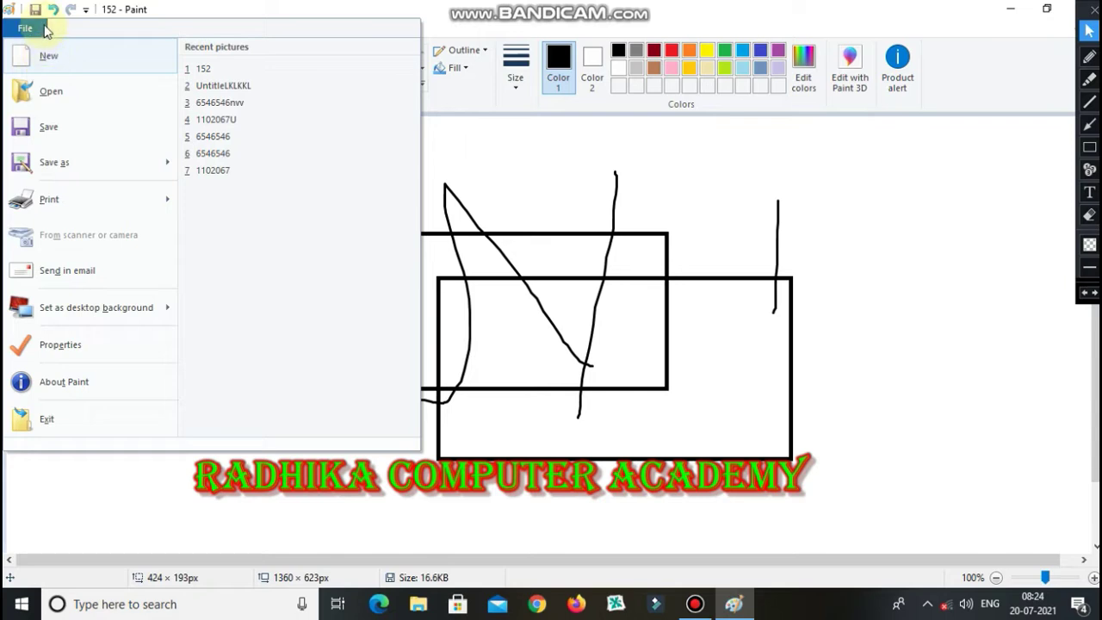
left_click(74, 54)
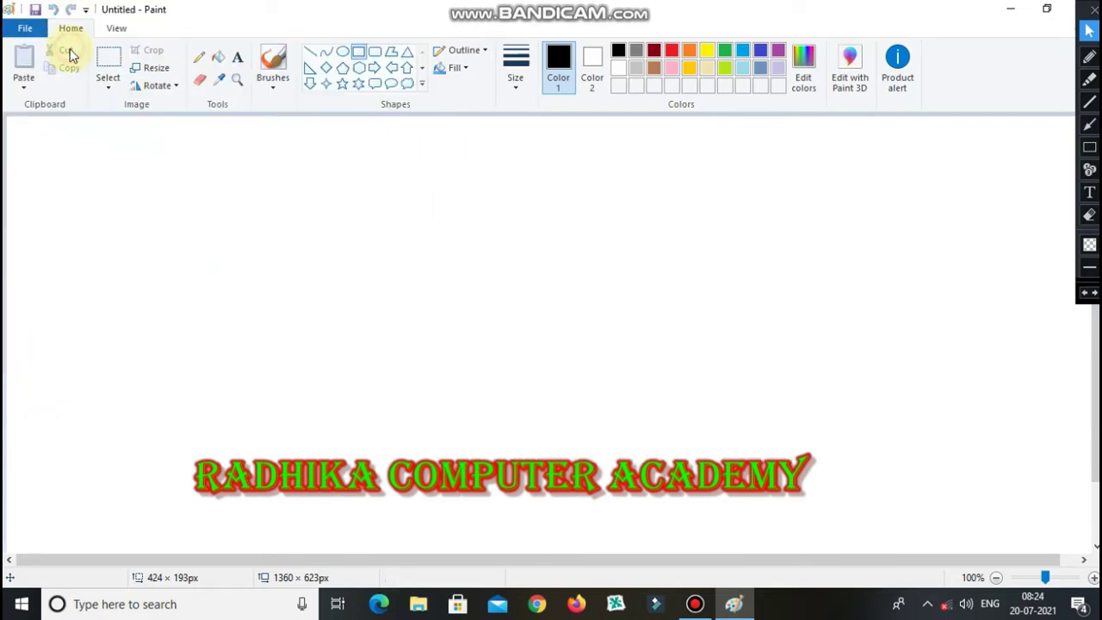
left_click(28, 29)
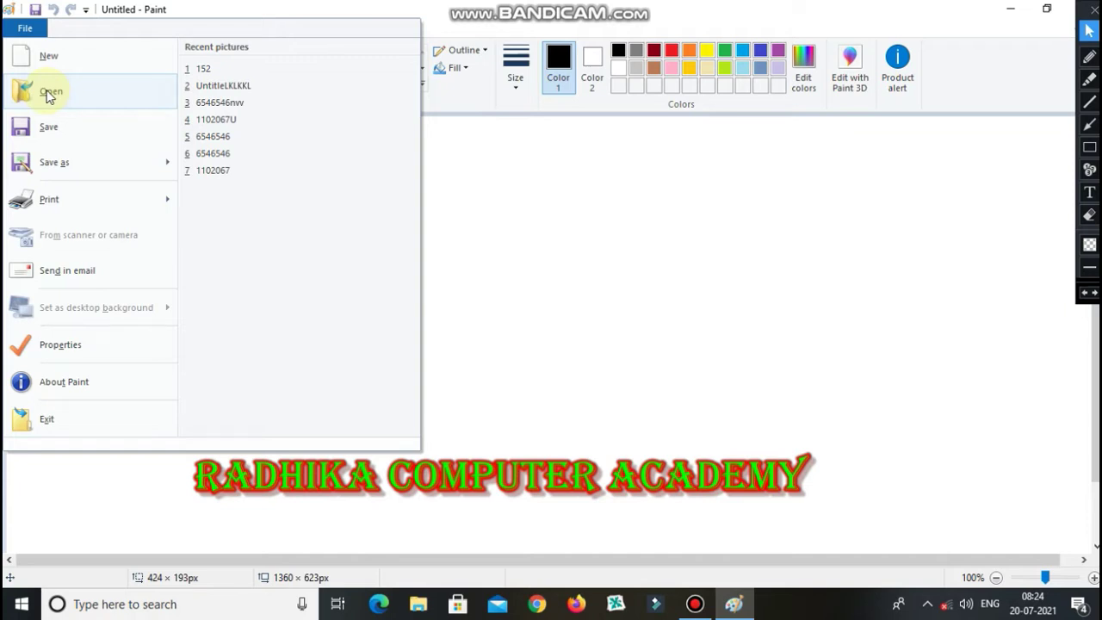
left_click(591, 251)
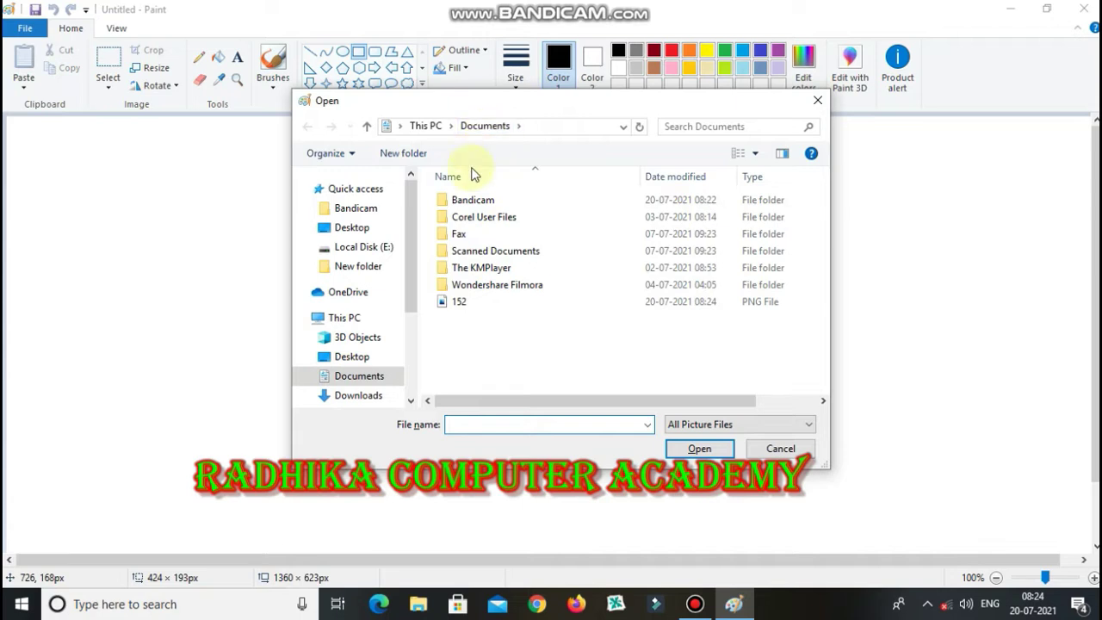
double_click(482, 306)
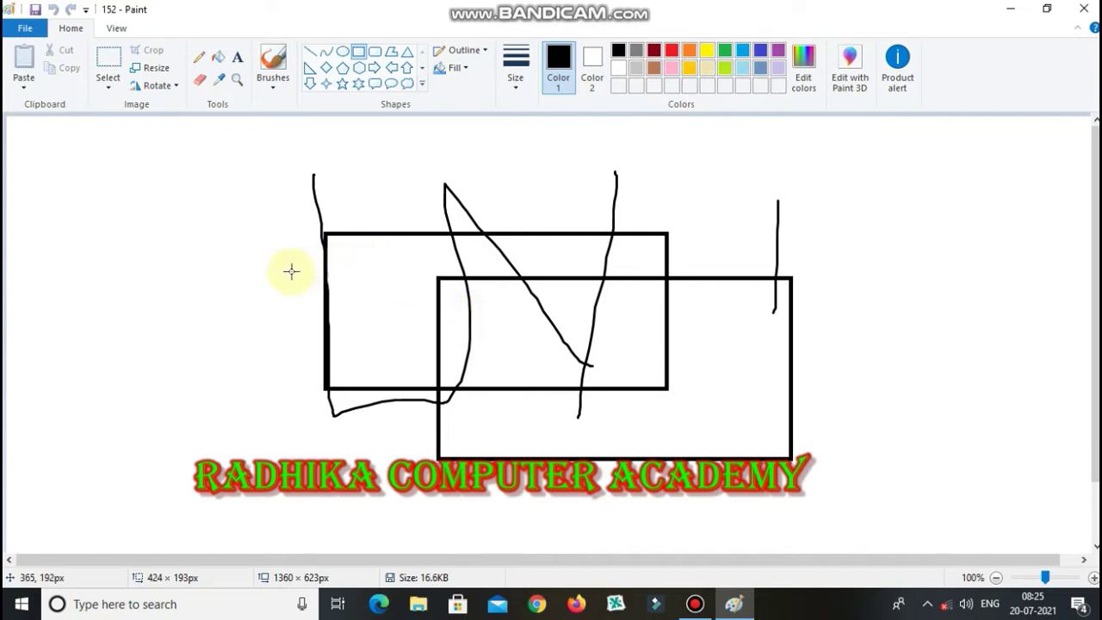
- Draw a third black rectangle of about 609 × 196 px overlapping the upper part of the existing shapes
left_click(25, 29)
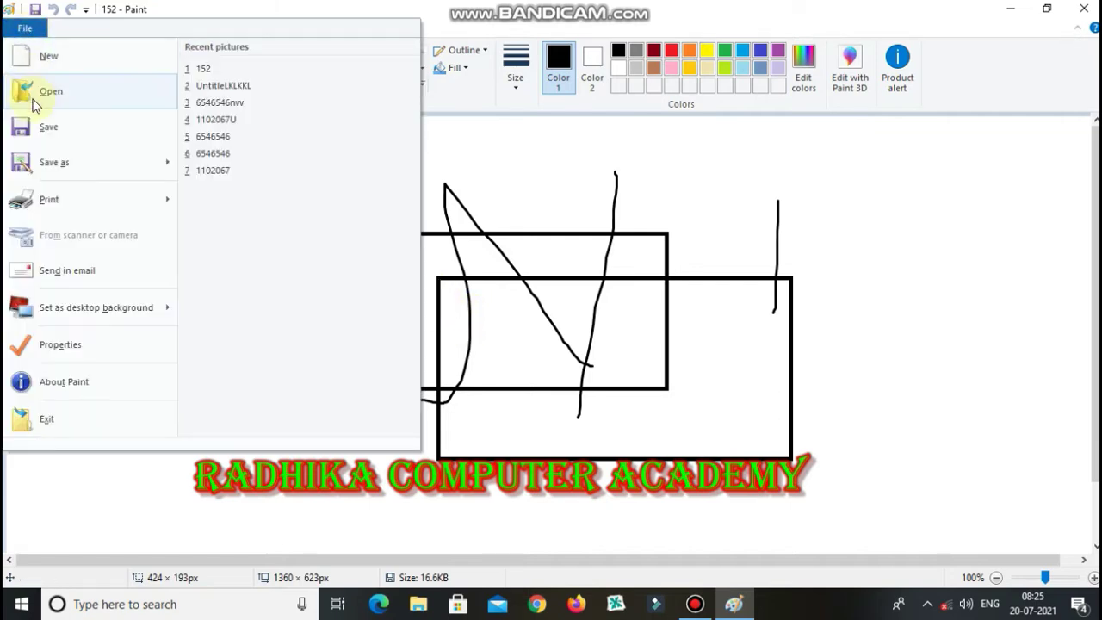
mouse_move(37, 167)
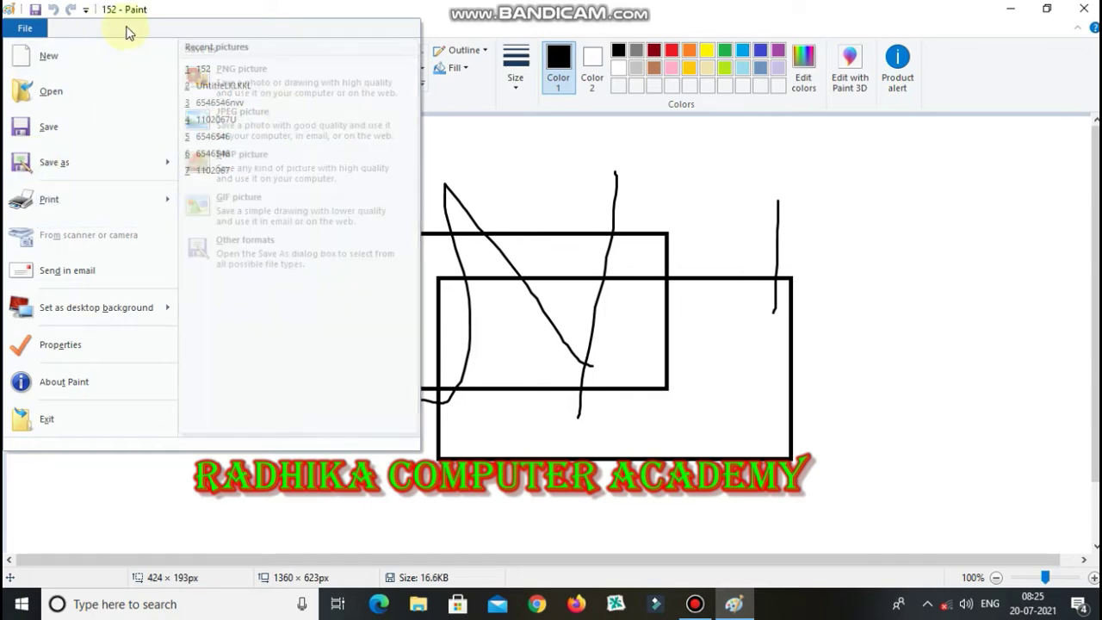
left_click(470, 181)
left_click_drag(393, 187, 885, 345)
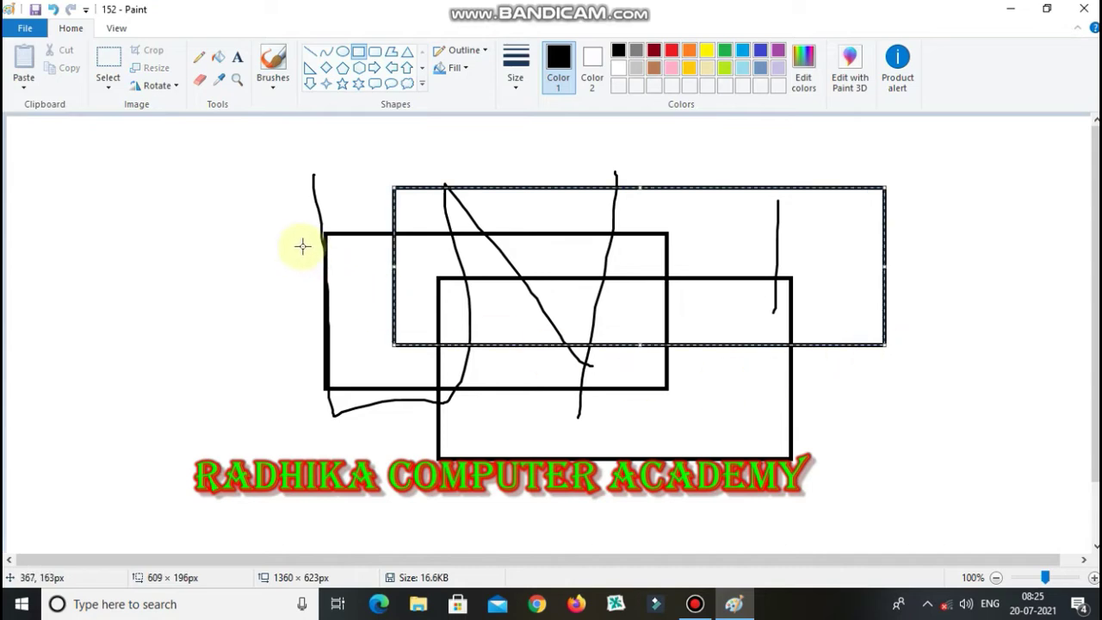
- Save a copy of the edited picture in JPEG format as 152k in Documents
left_click(26, 28)
mouse_move(120, 170)
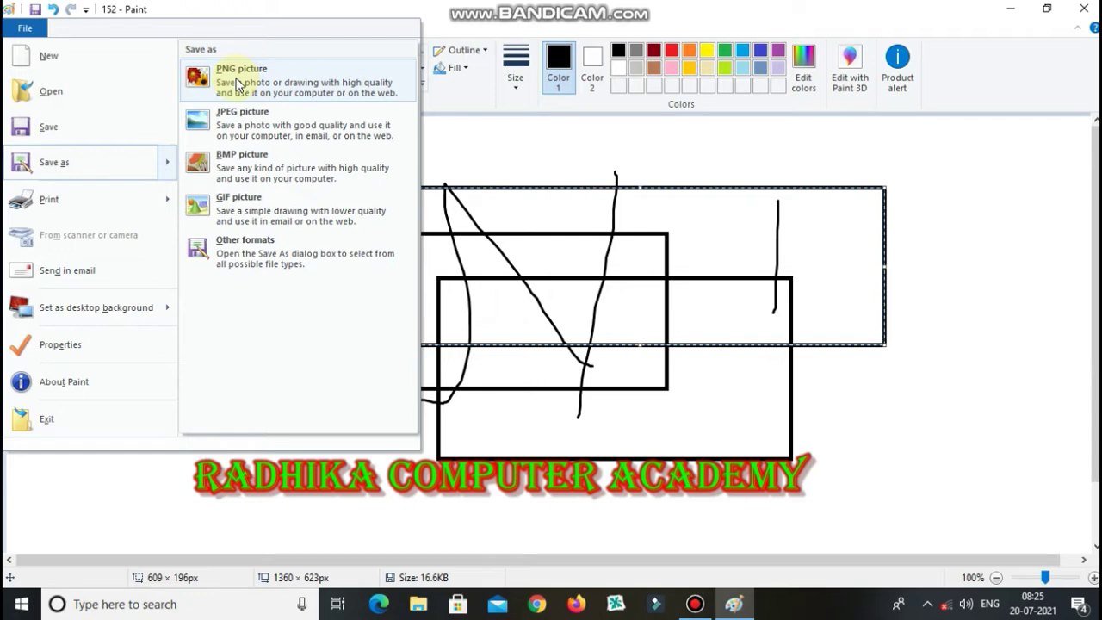
left_click(237, 127)
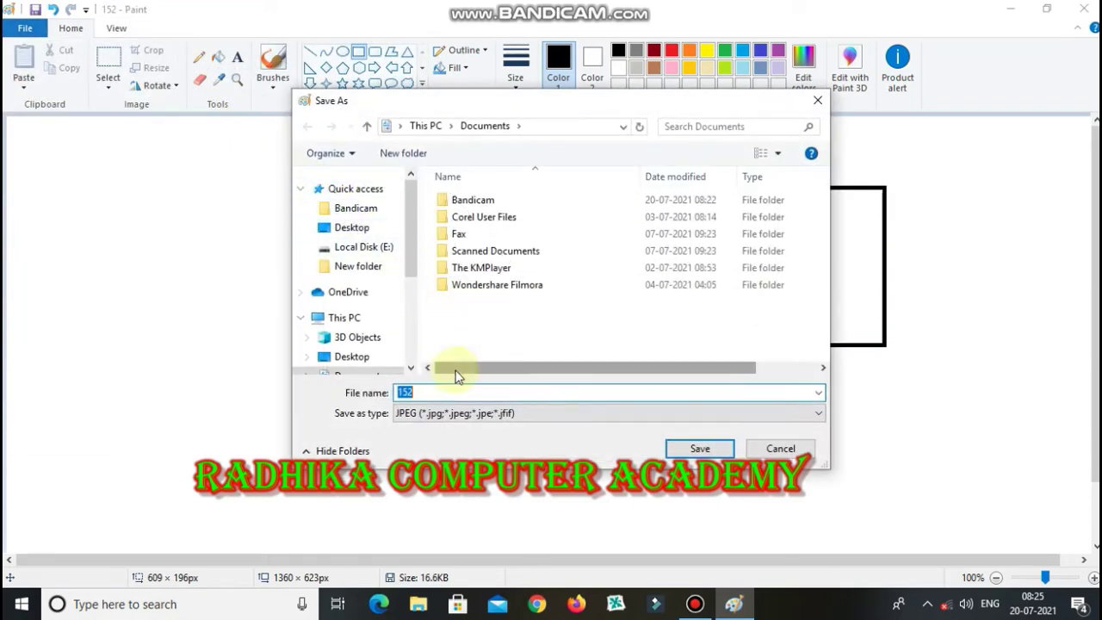
left_click(425, 393)
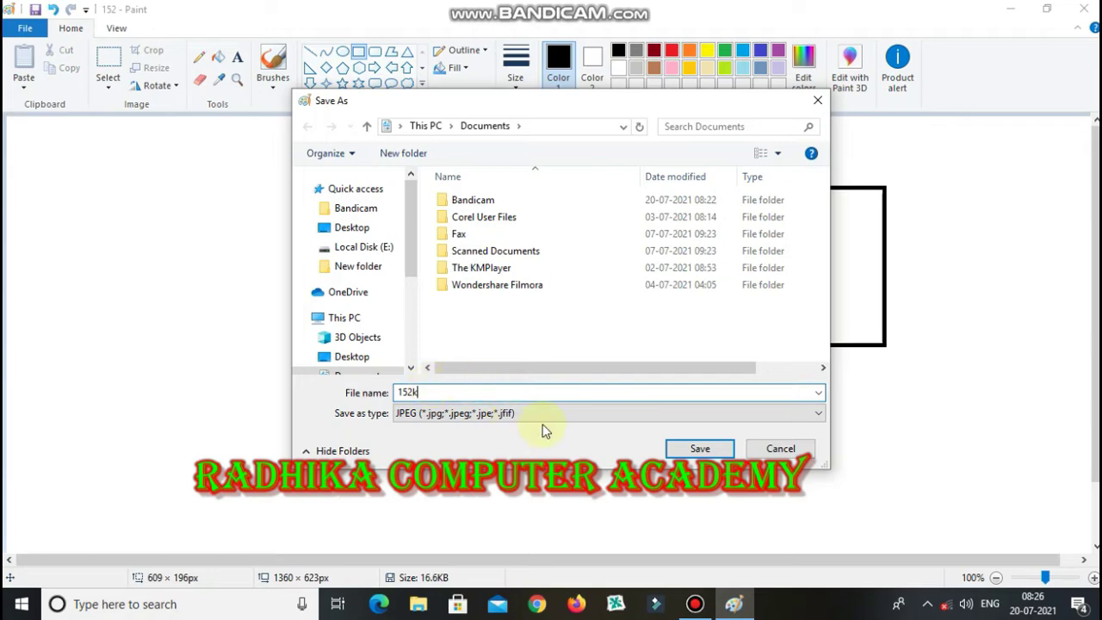
left_click(700, 449)
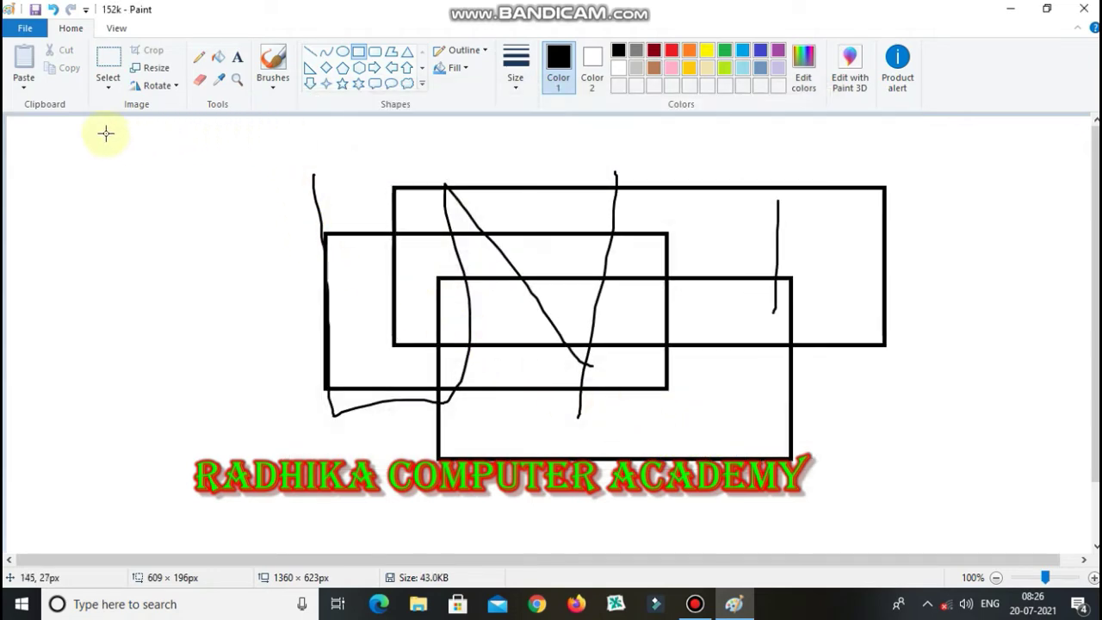
- Check the saved picture files in the Documents folder without opening any of them
left_click(21, 28)
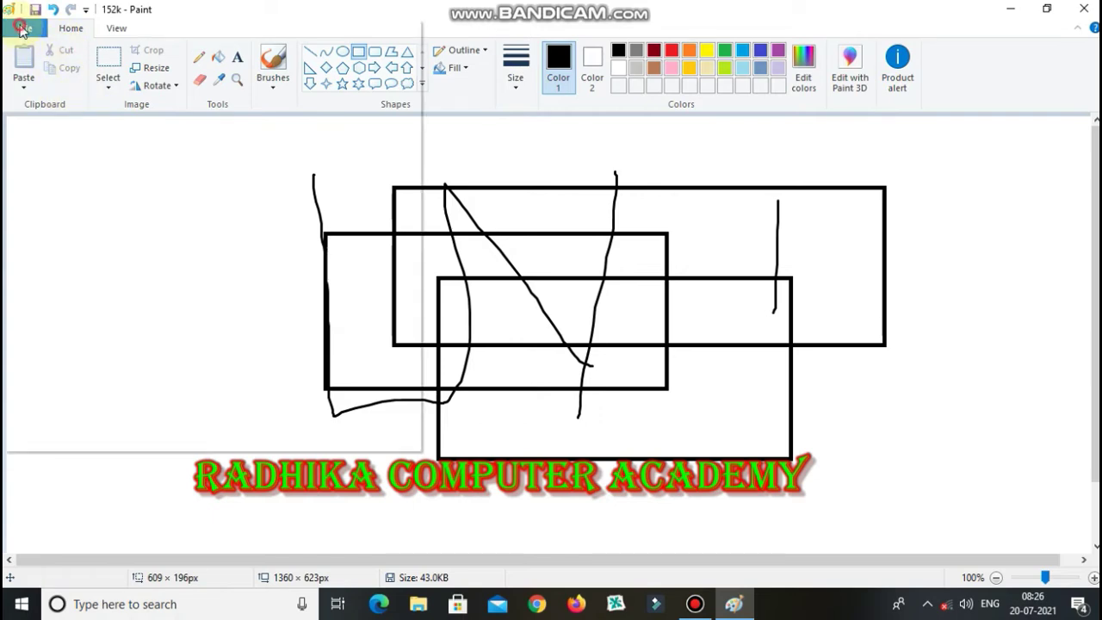
left_click(90, 101)
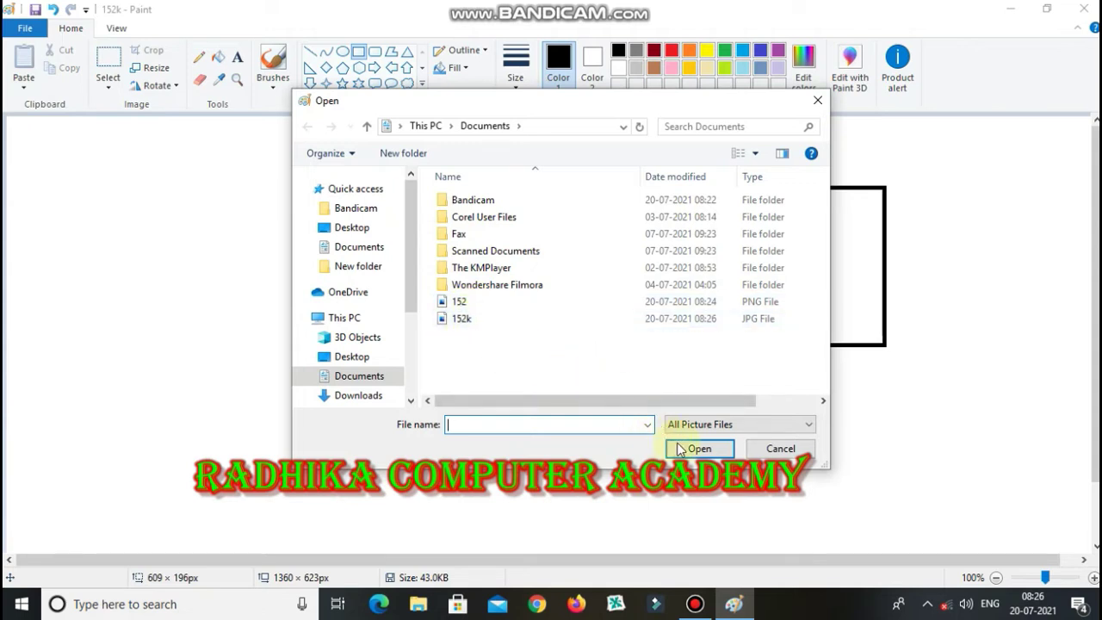
left_click(774, 449)
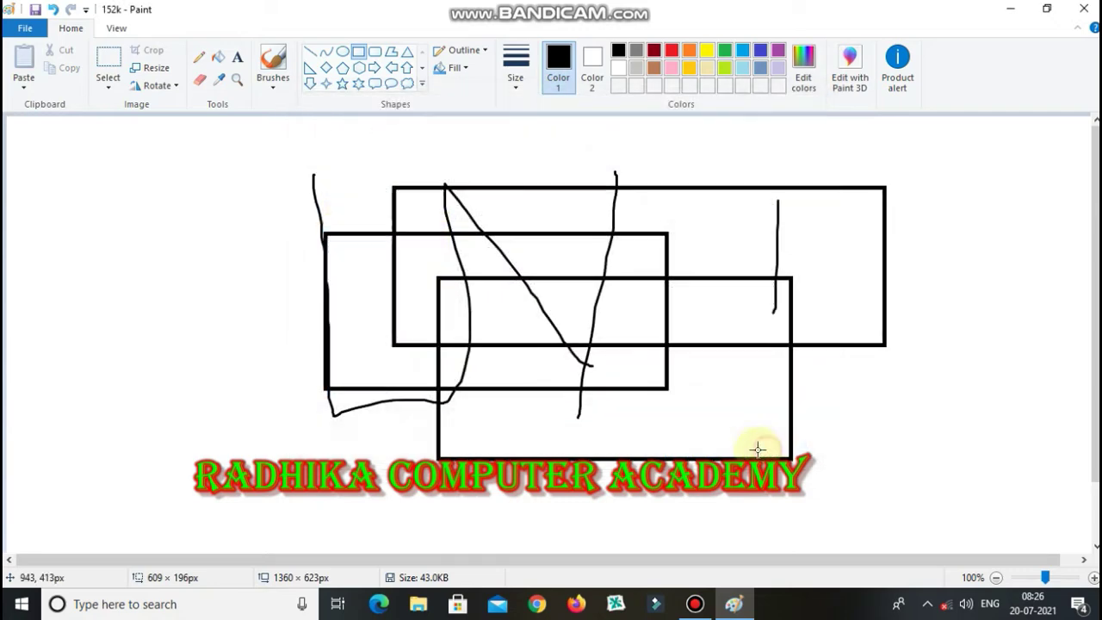
- Open the print preview of the current picture
left_click(31, 35)
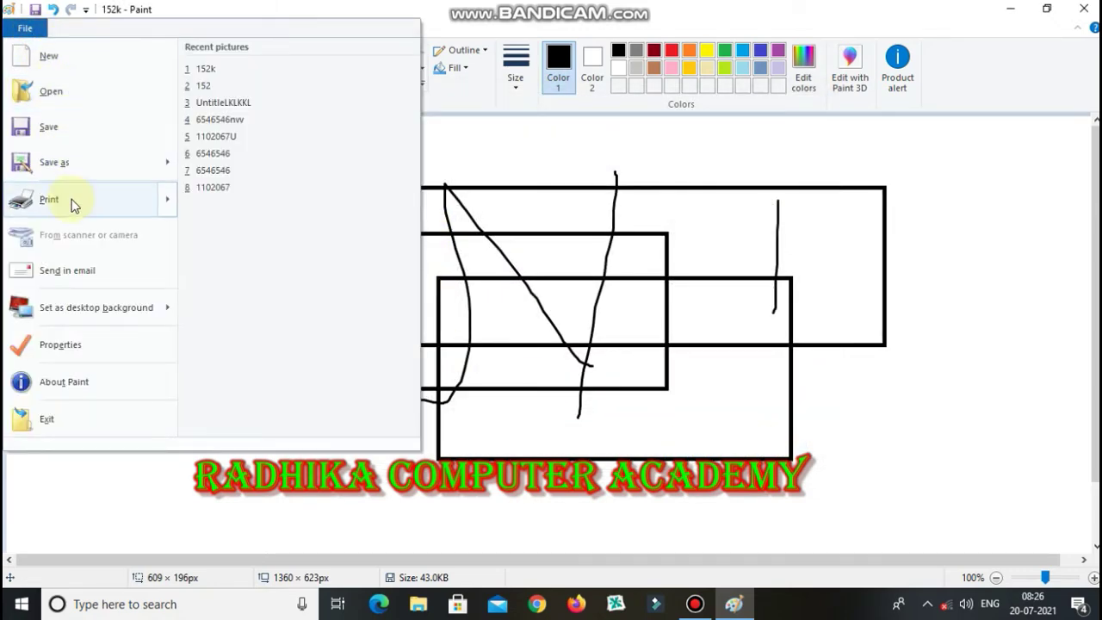
mouse_move(73, 203)
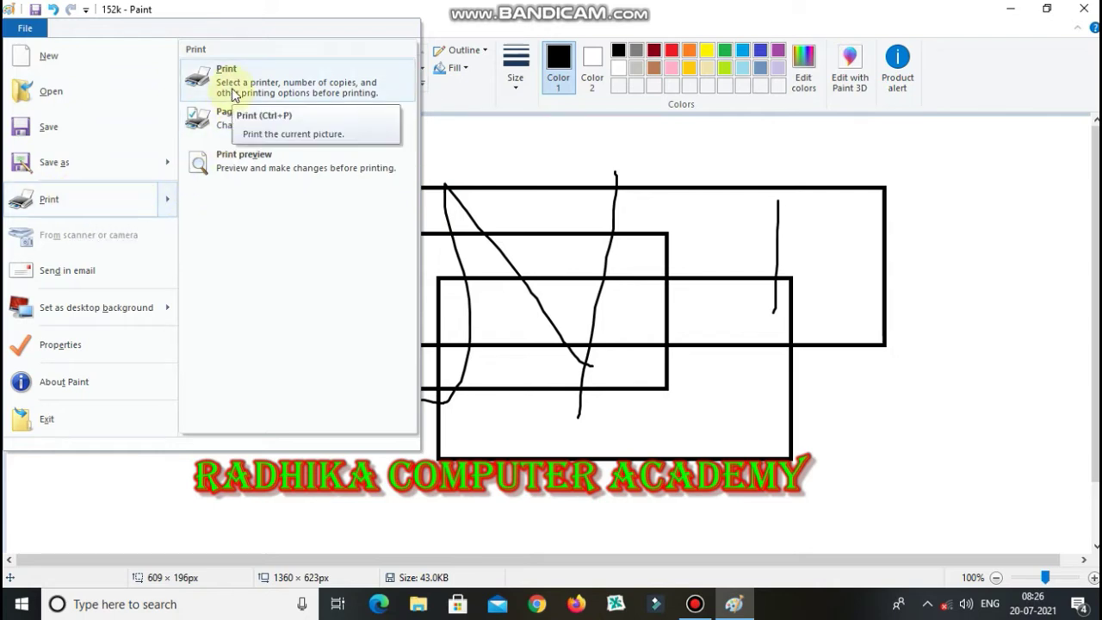
left_click(236, 168)
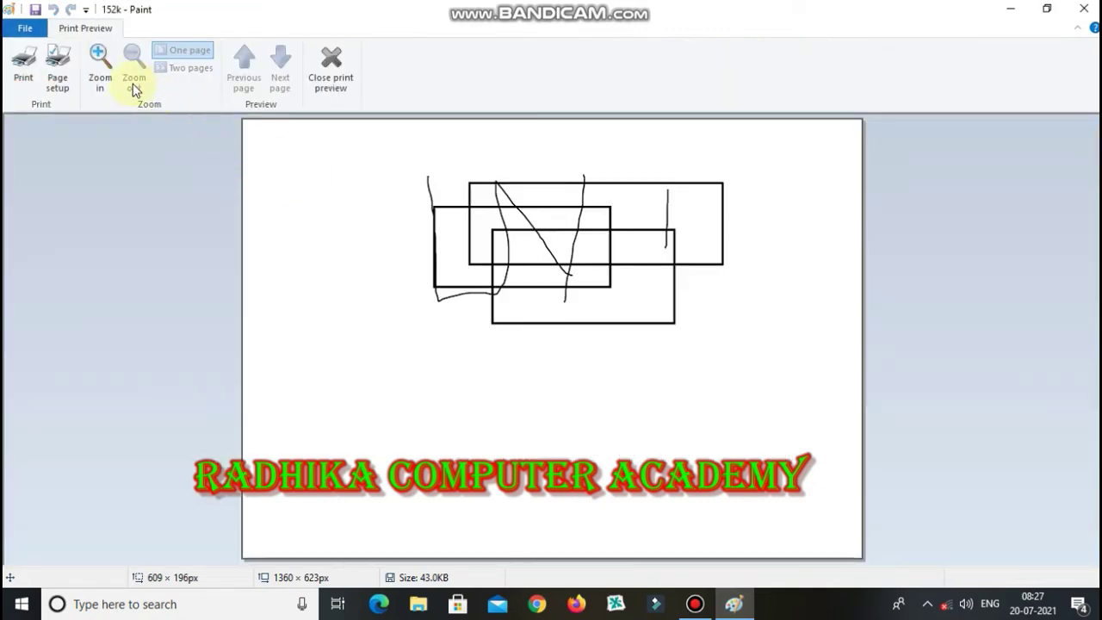
- Configure the page setup with portrait orientation and A4 paper size
left_click(57, 83)
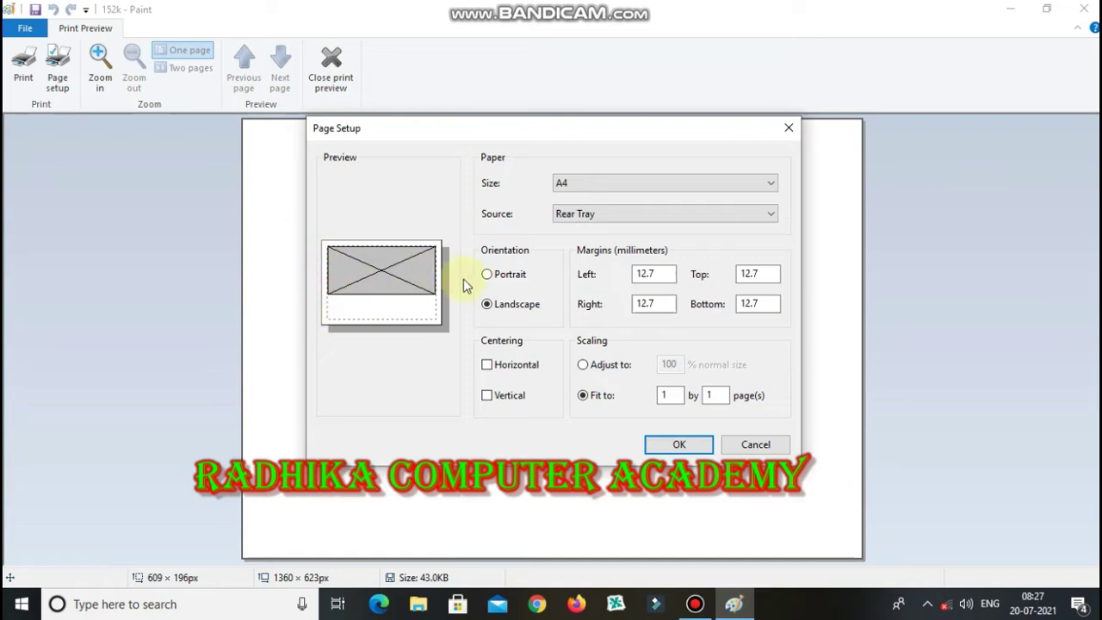
left_click(788, 127)
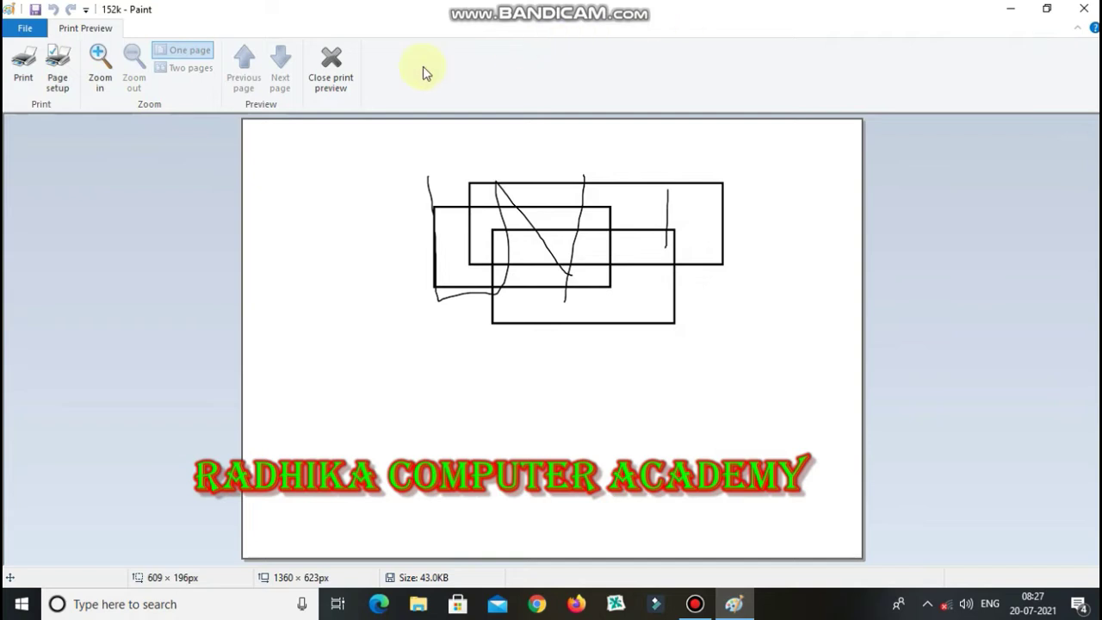
left_click(57, 74)
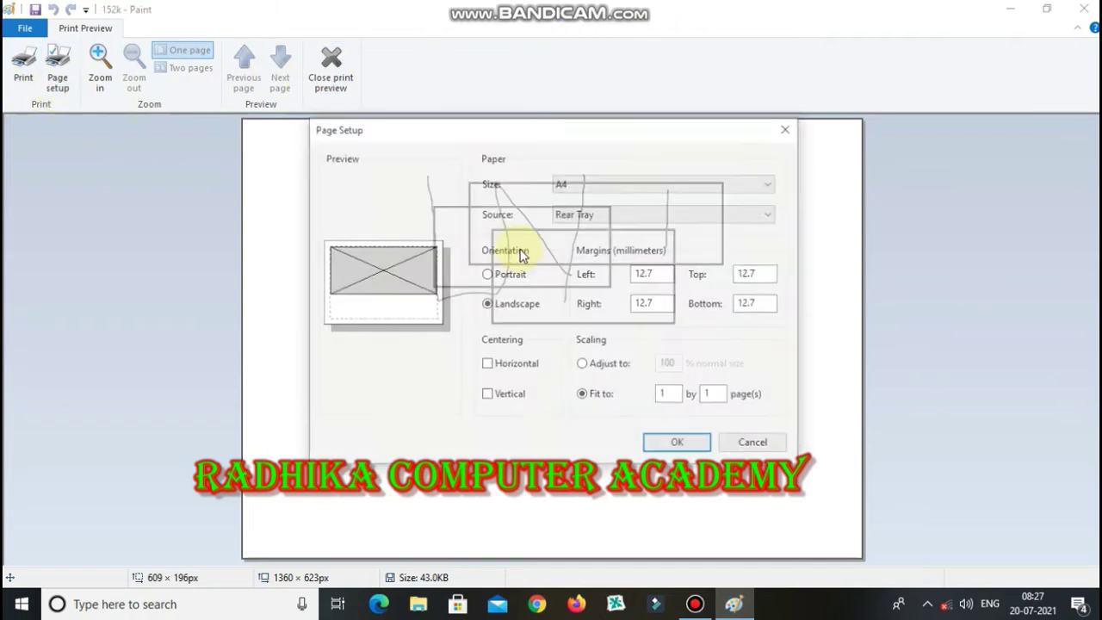
left_click(487, 275)
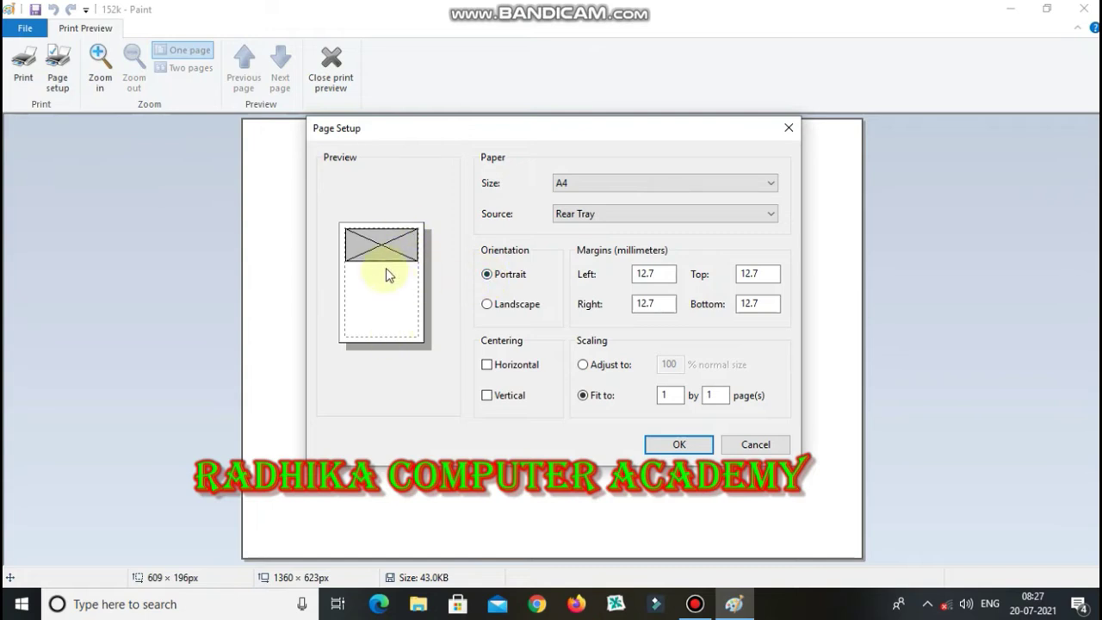
left_click(568, 185)
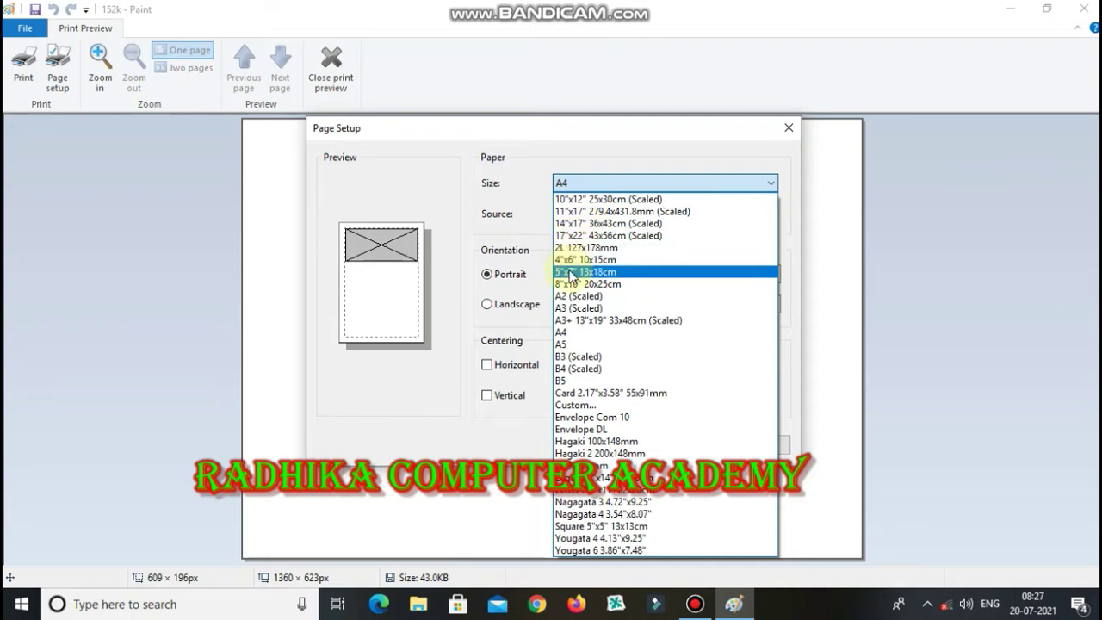
left_click(576, 338)
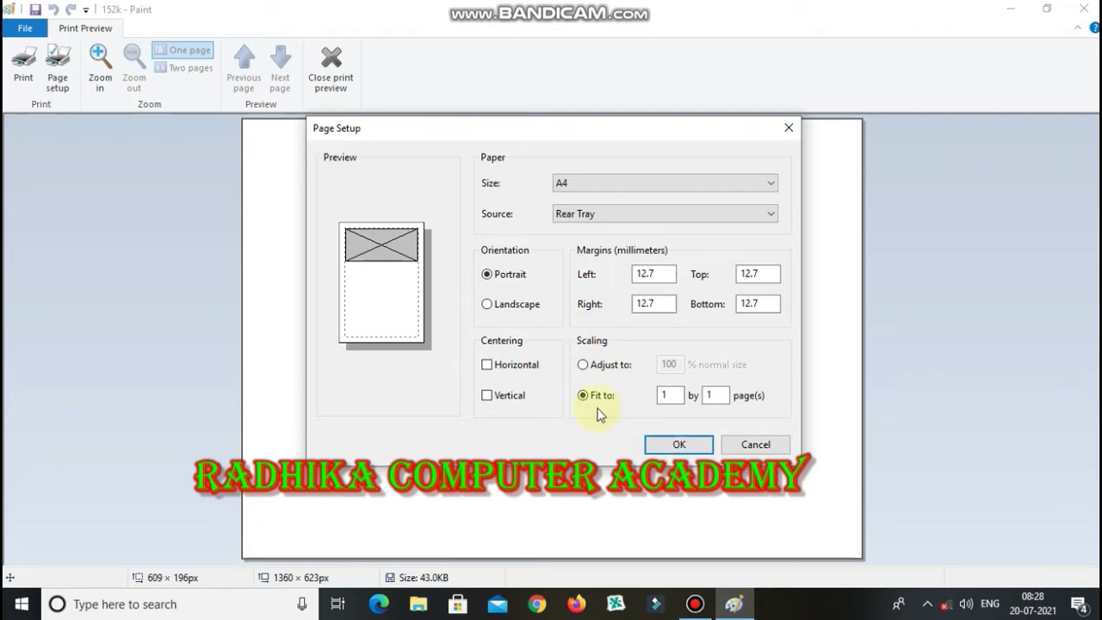
left_click(680, 445)
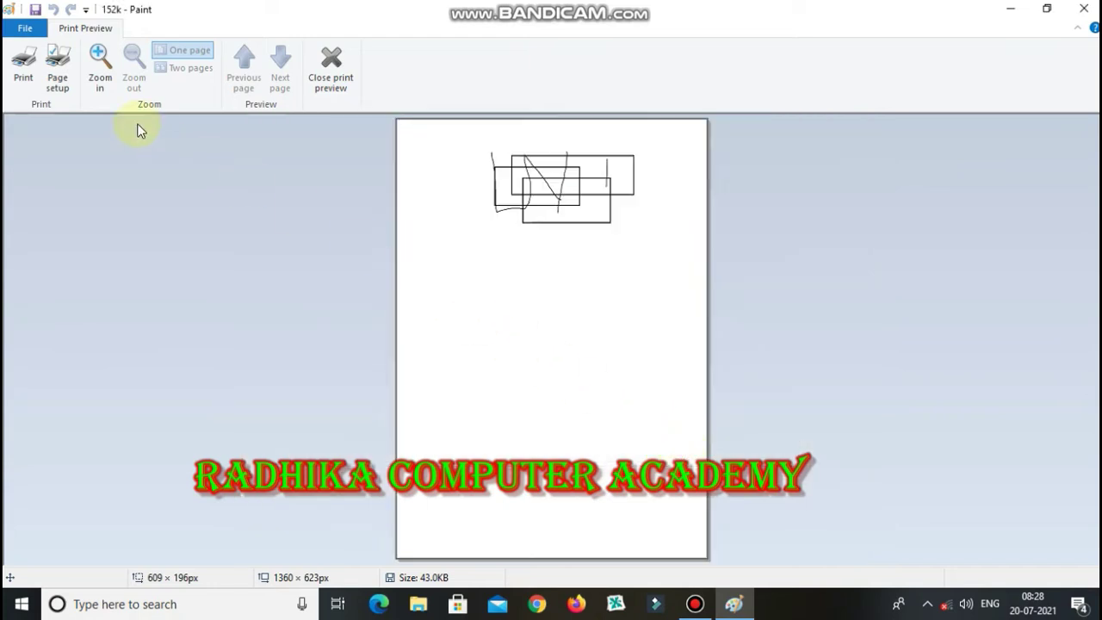
- Start printing from the preview, choosing the Canon G2010 series printer and setting the number of copies to 1
left_click(23, 65)
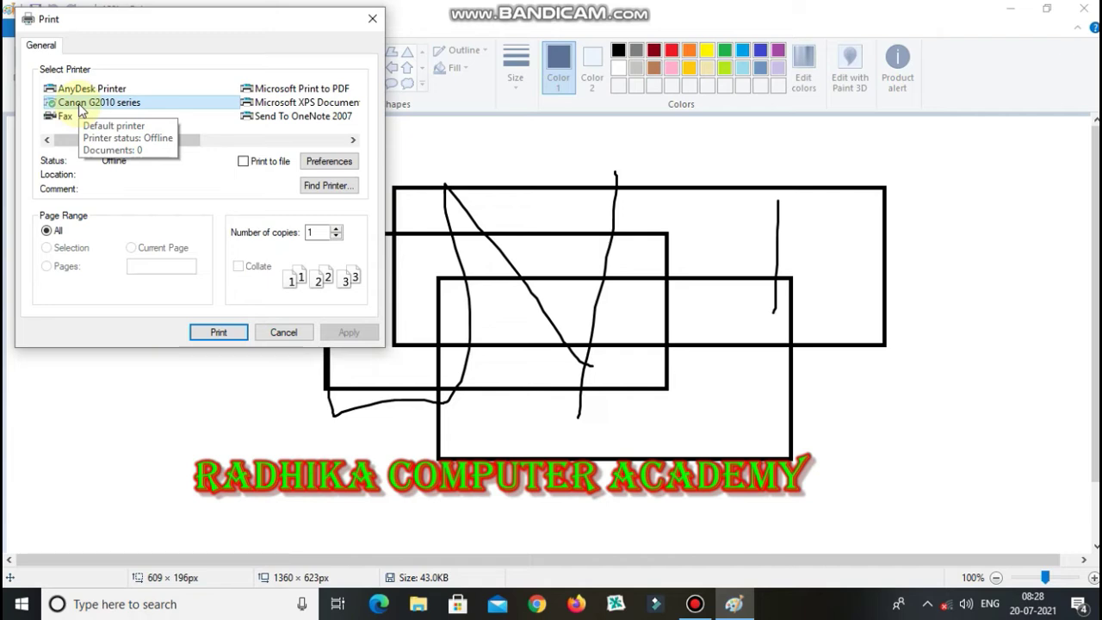
left_click(128, 110)
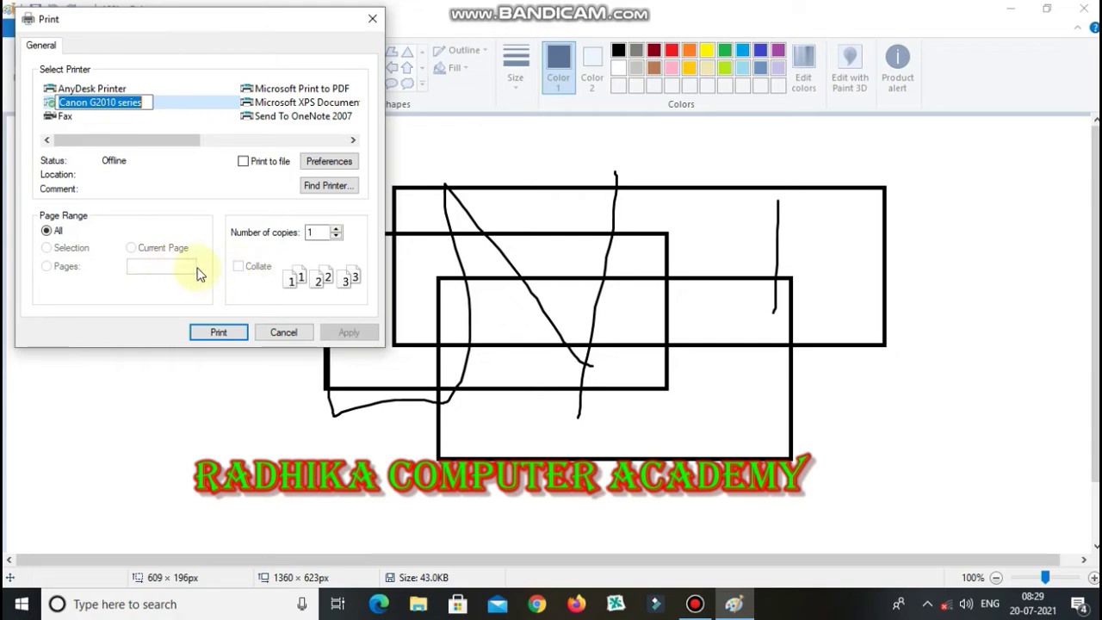
left_click(315, 232)
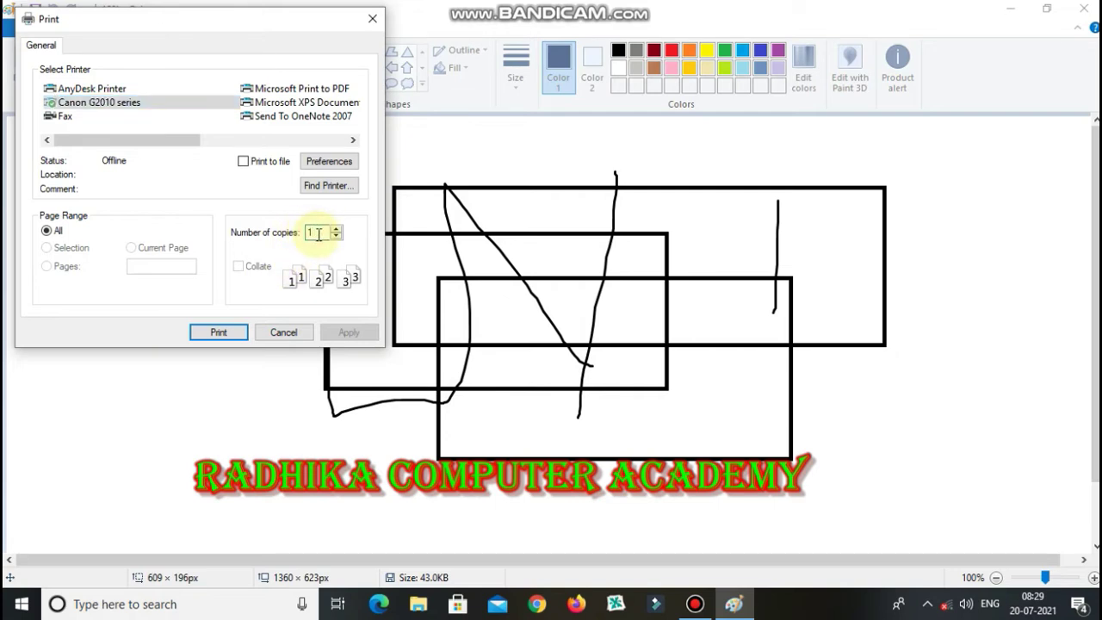
type("0")
left_click_drag(320, 233, 298, 234)
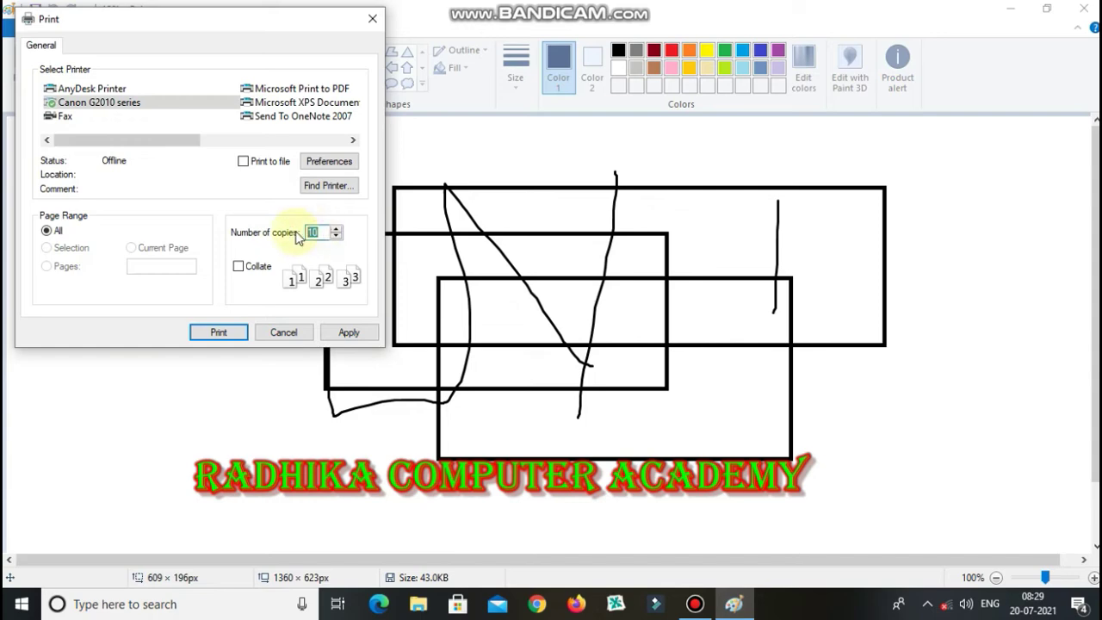
type("1")
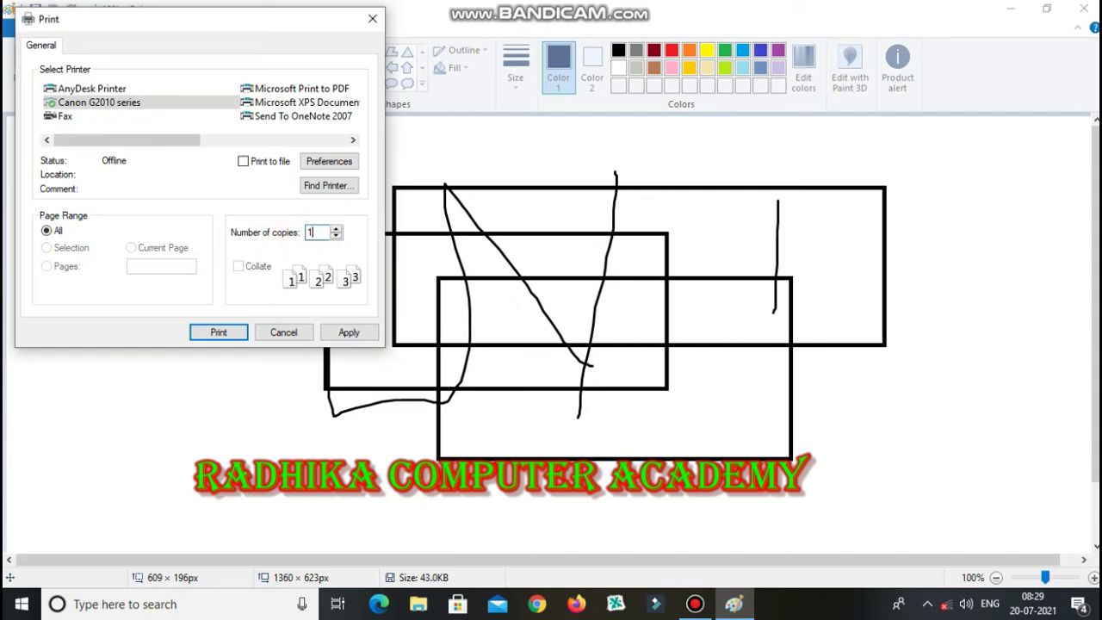
- In the printer's preferences, choose the Photo Printing preset with both Grayscale Printing and Borderless Printing enabled
left_click(330, 163)
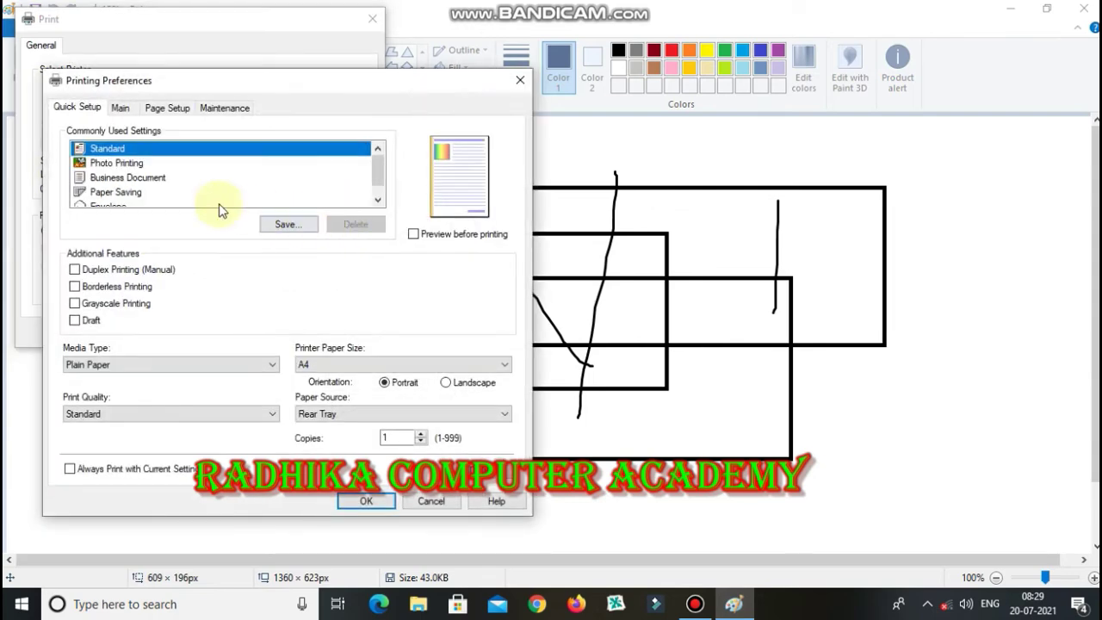
left_click(131, 164)
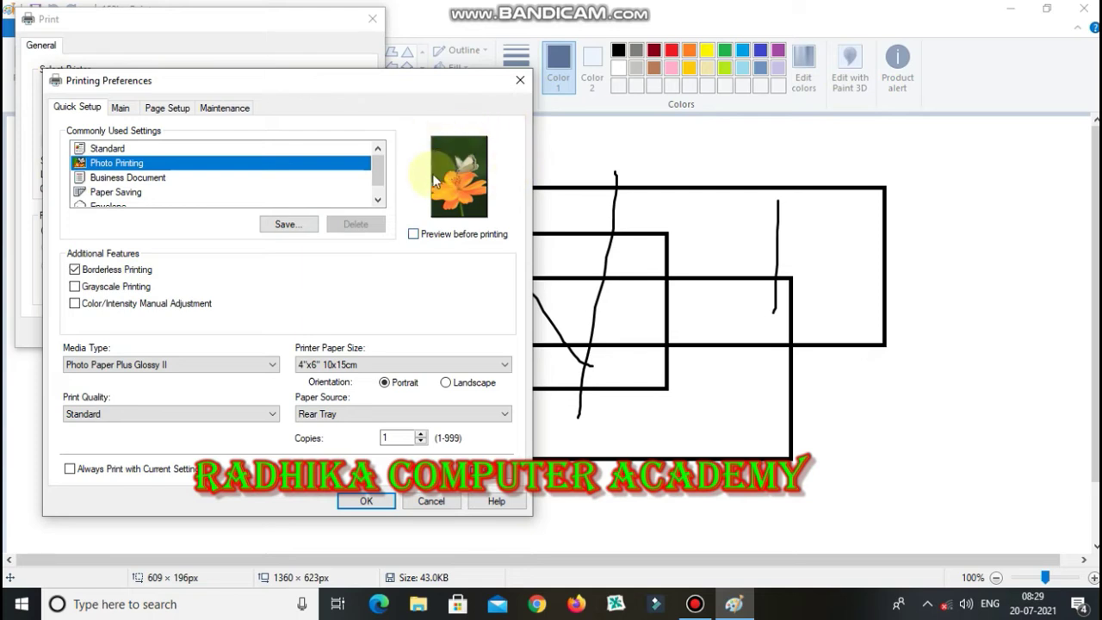
left_click(95, 273)
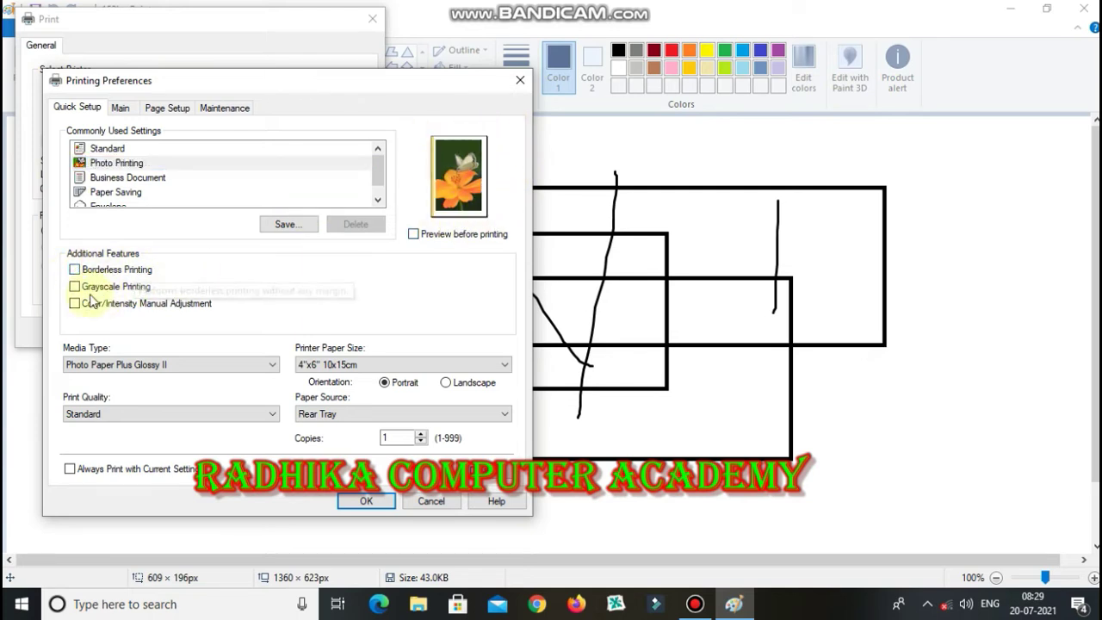
left_click(75, 287)
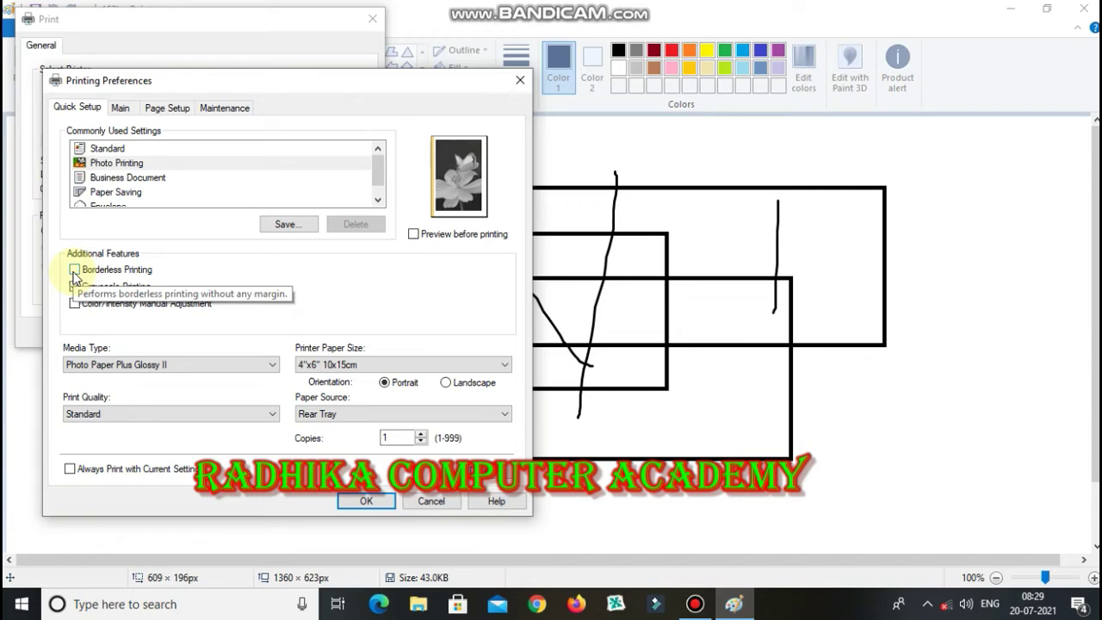
left_click(75, 272)
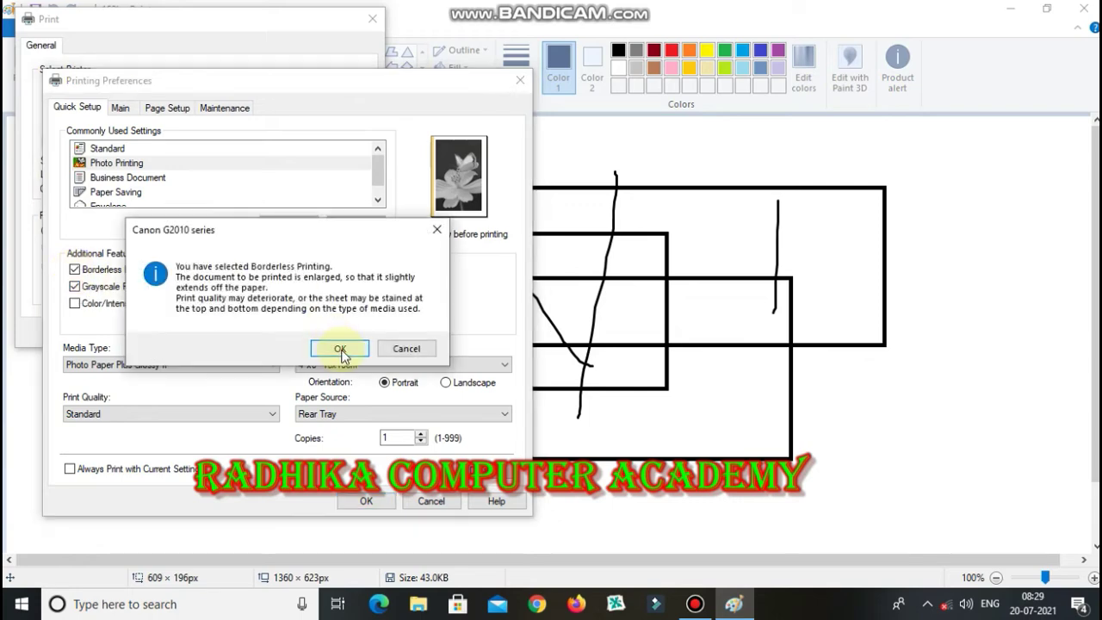
left_click(332, 347)
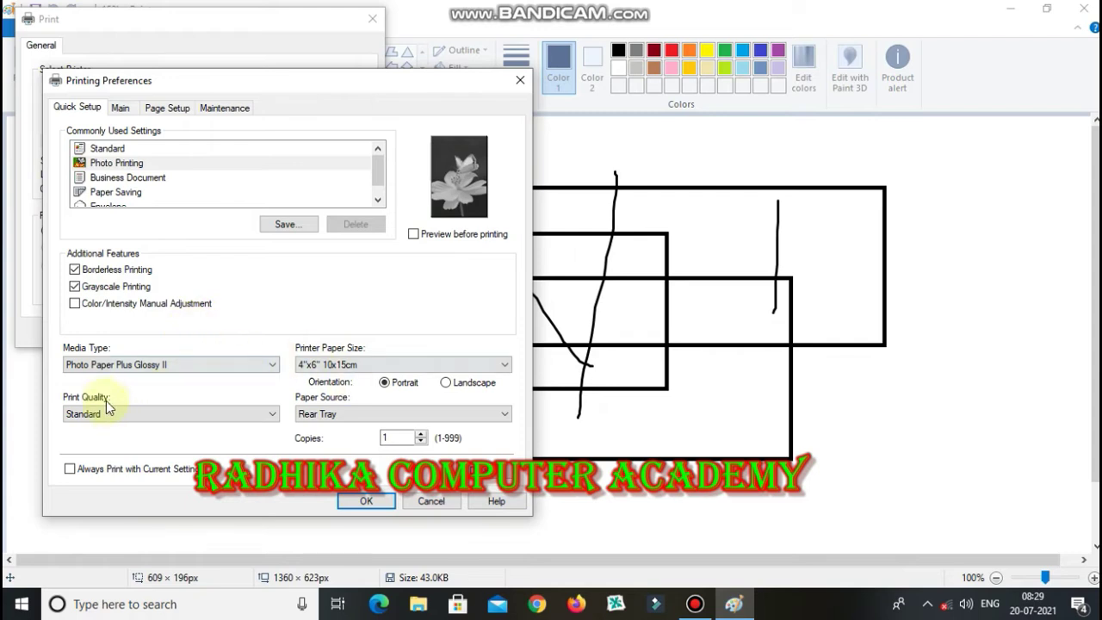
- Set the media type to Photo Paper Plus Glossy II and the print quality to Standard
left_click(122, 364)
mouse_move(137, 405)
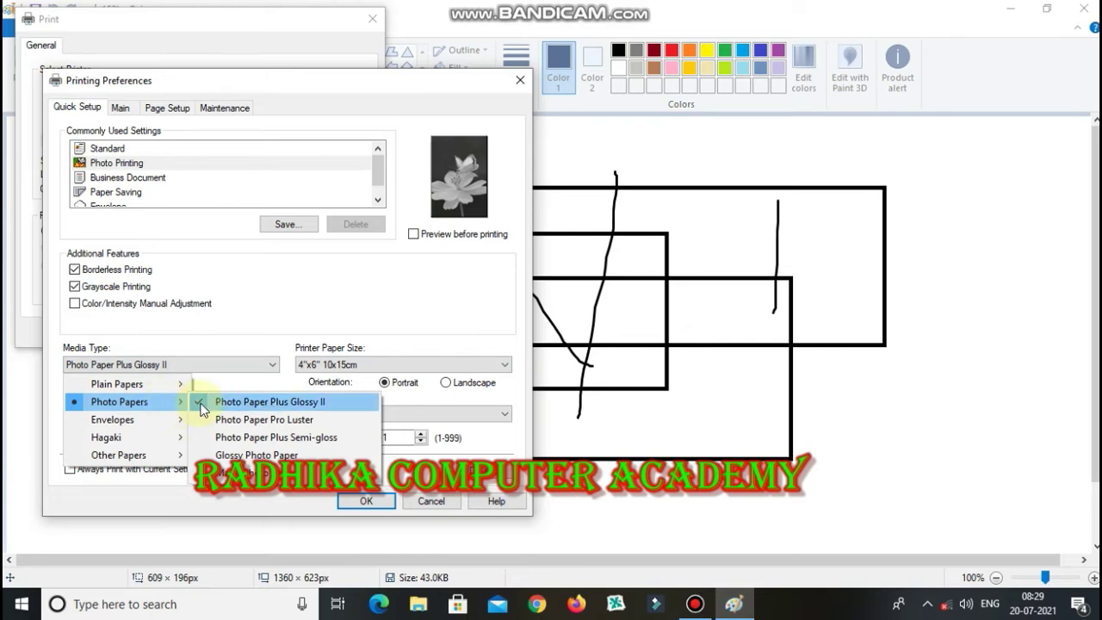
left_click(241, 404)
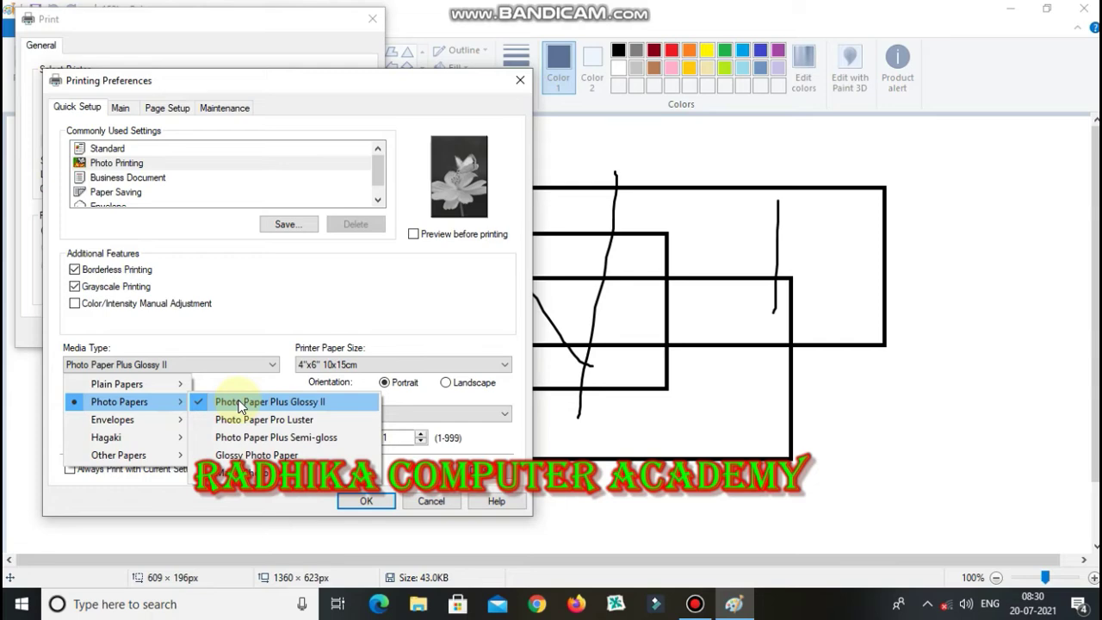
left_click(241, 404)
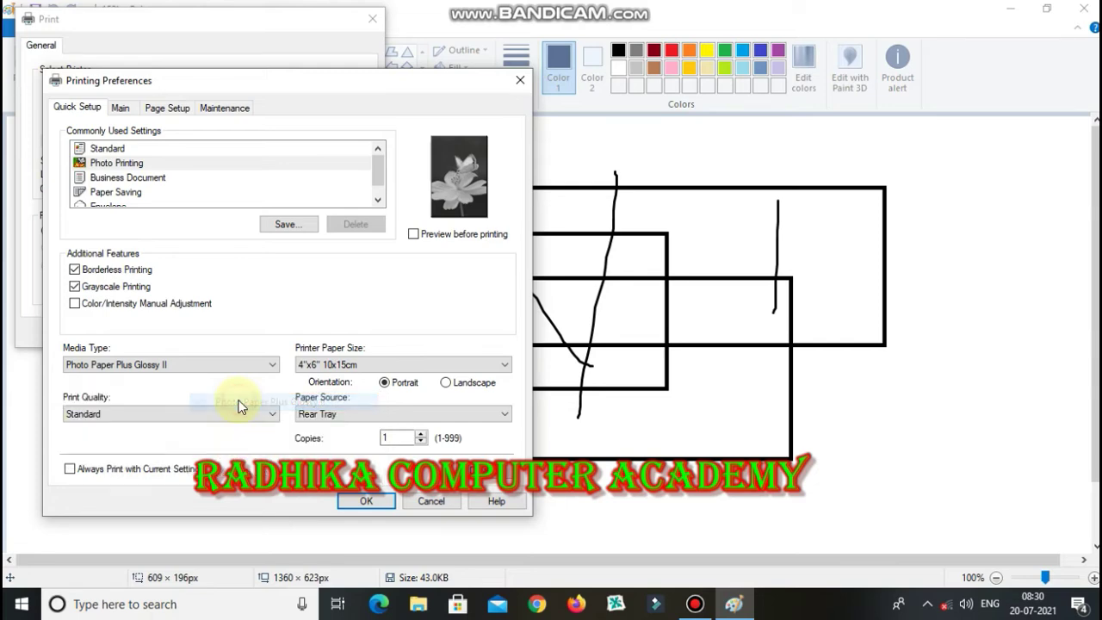
left_click(144, 416)
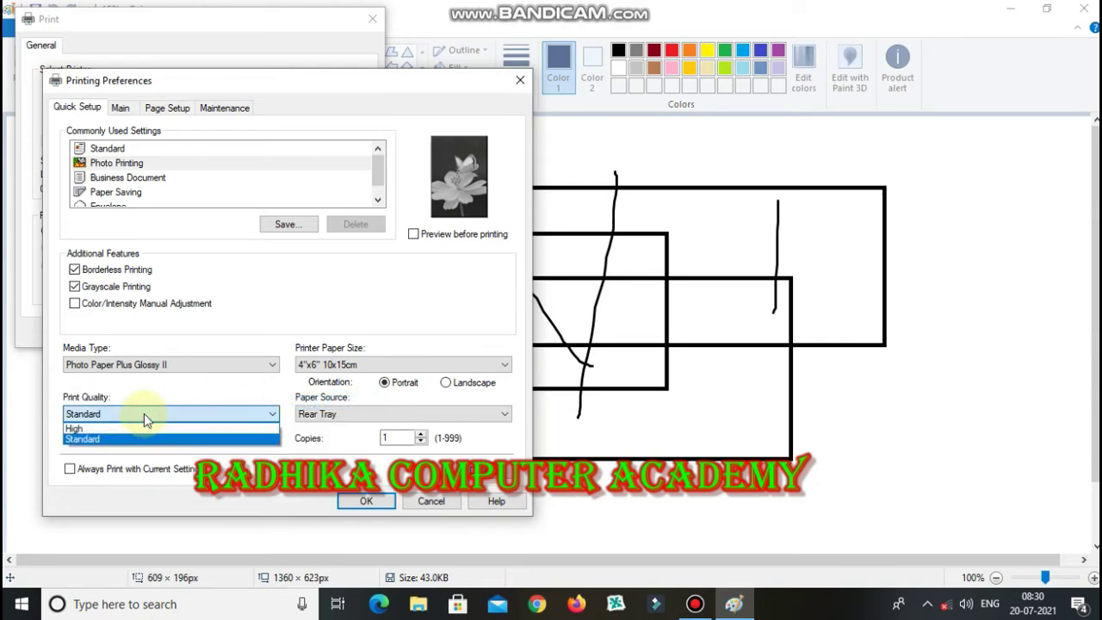
left_click(97, 440)
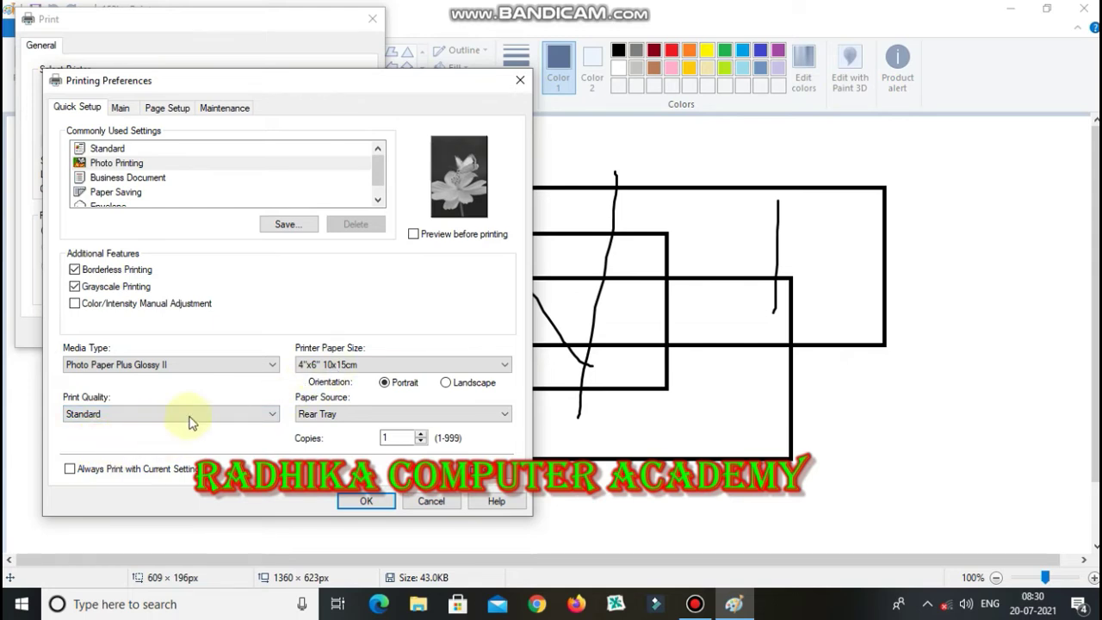
- Set the printer paper size to A4 with 1 copy, apply the preferences and leave the print dialog without printing
left_click(361, 365)
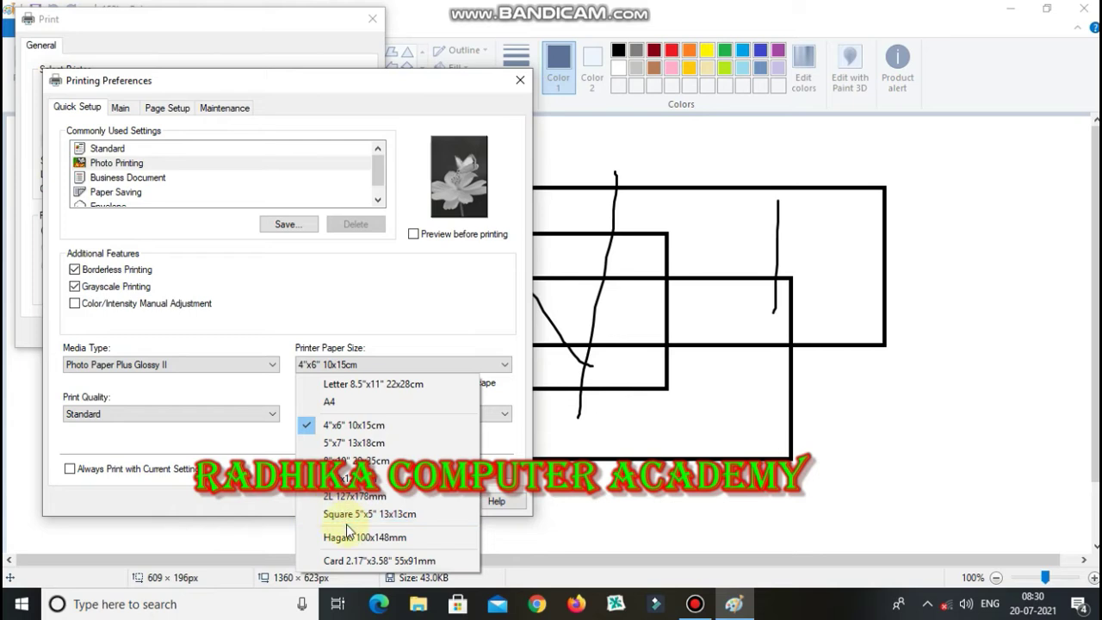
left_click(338, 401)
left_click(389, 437)
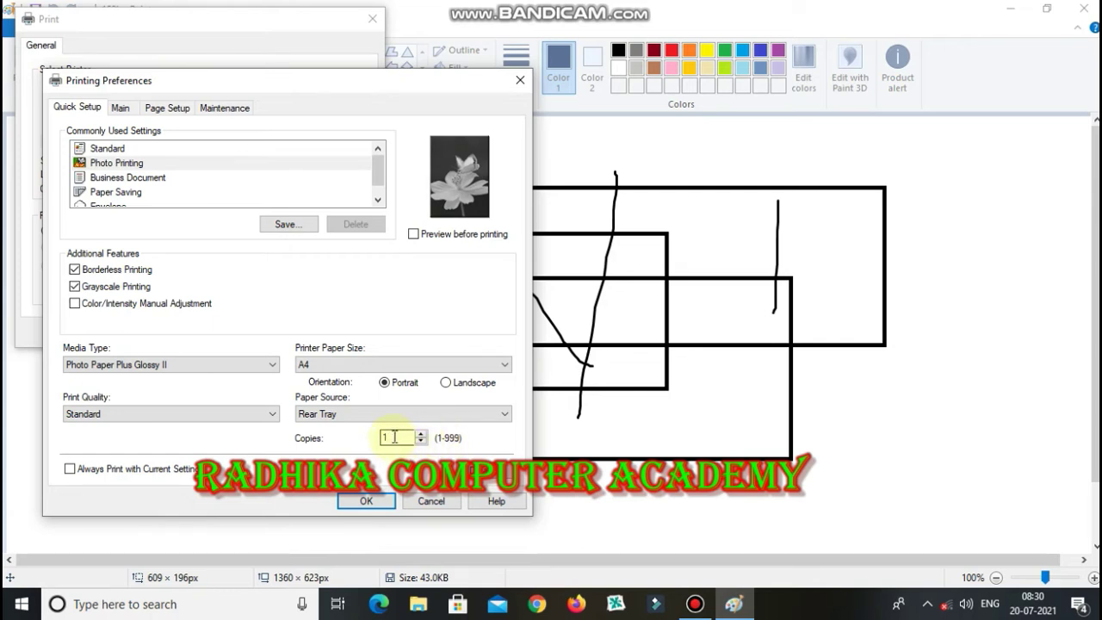
double_click(395, 437)
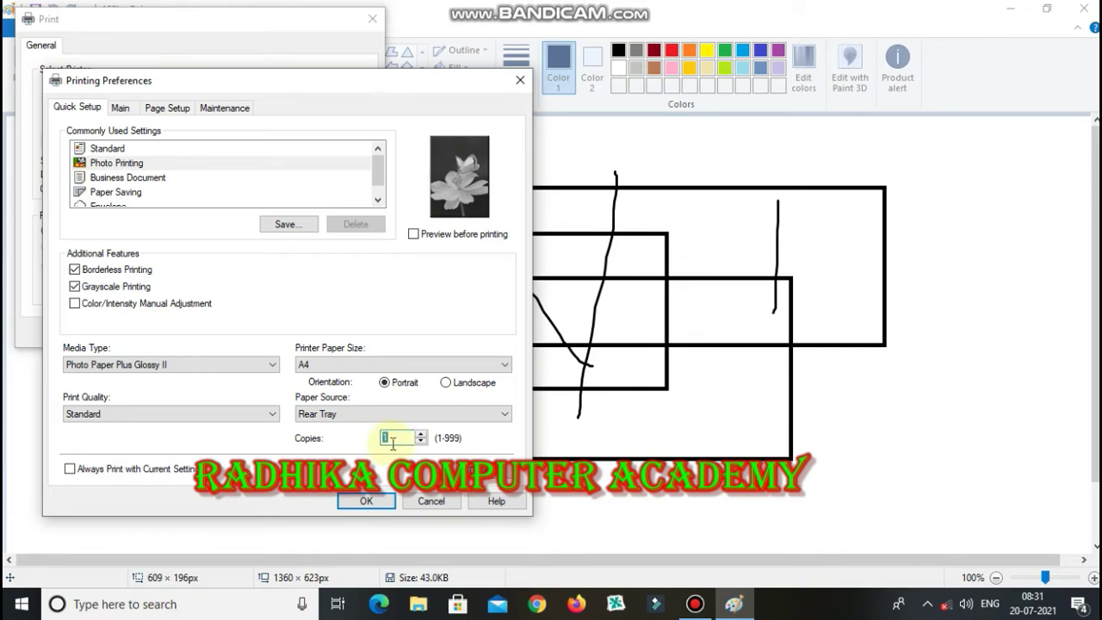
type("1")
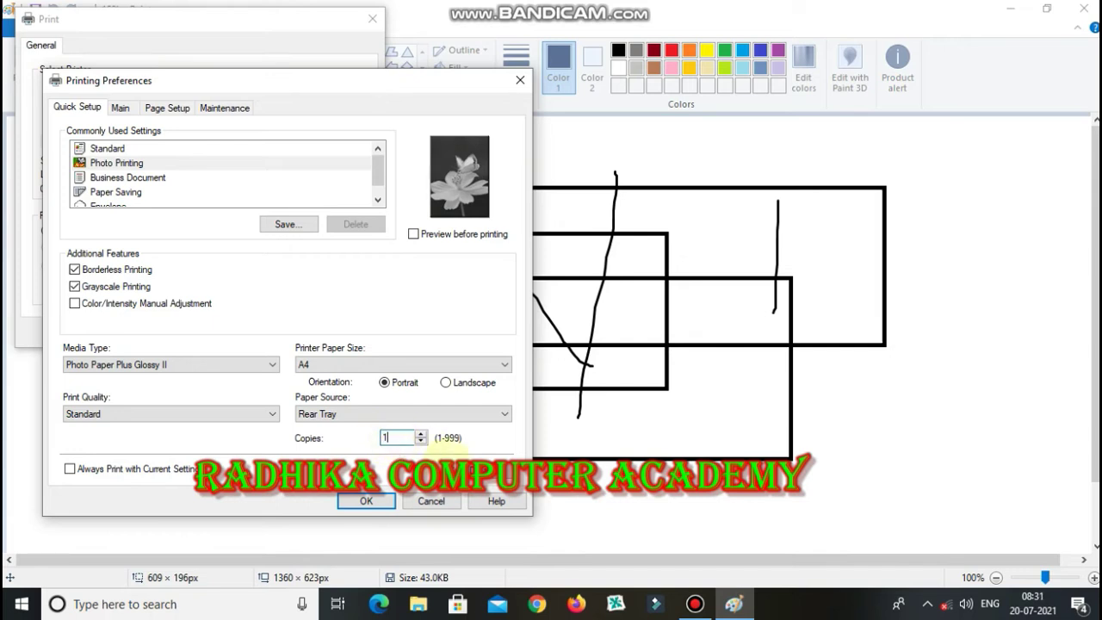
left_click(366, 503)
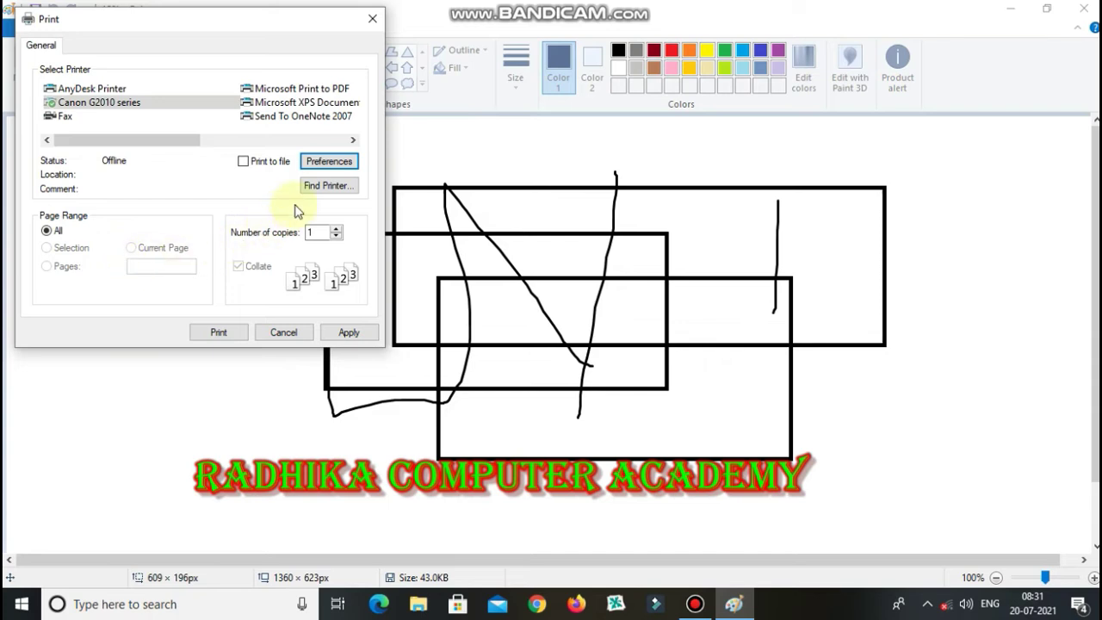
left_click(340, 332)
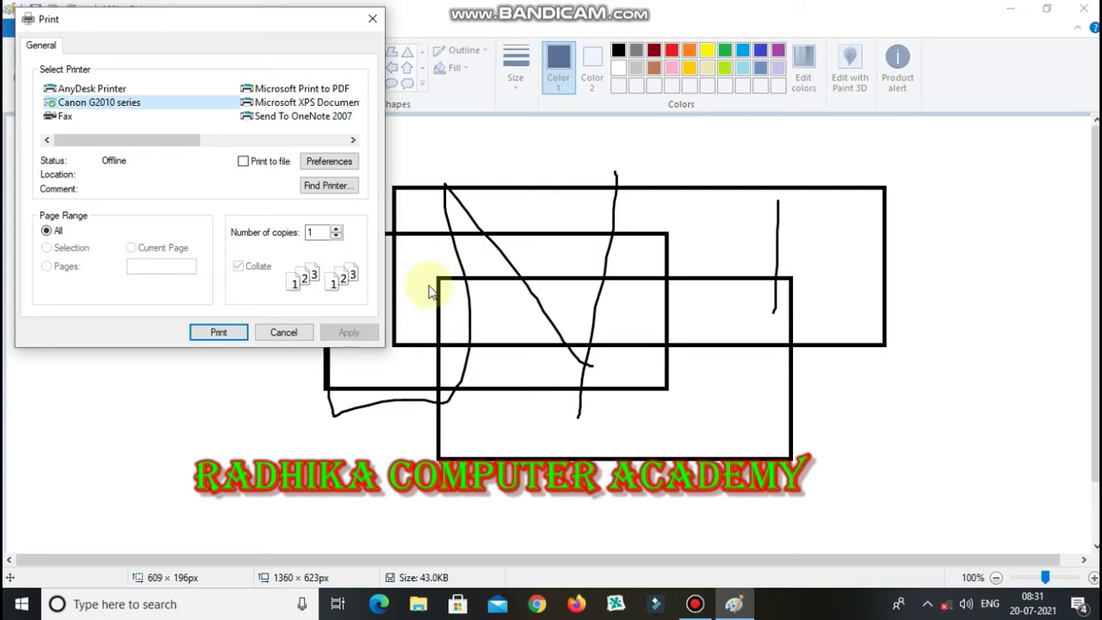
left_click(284, 331)
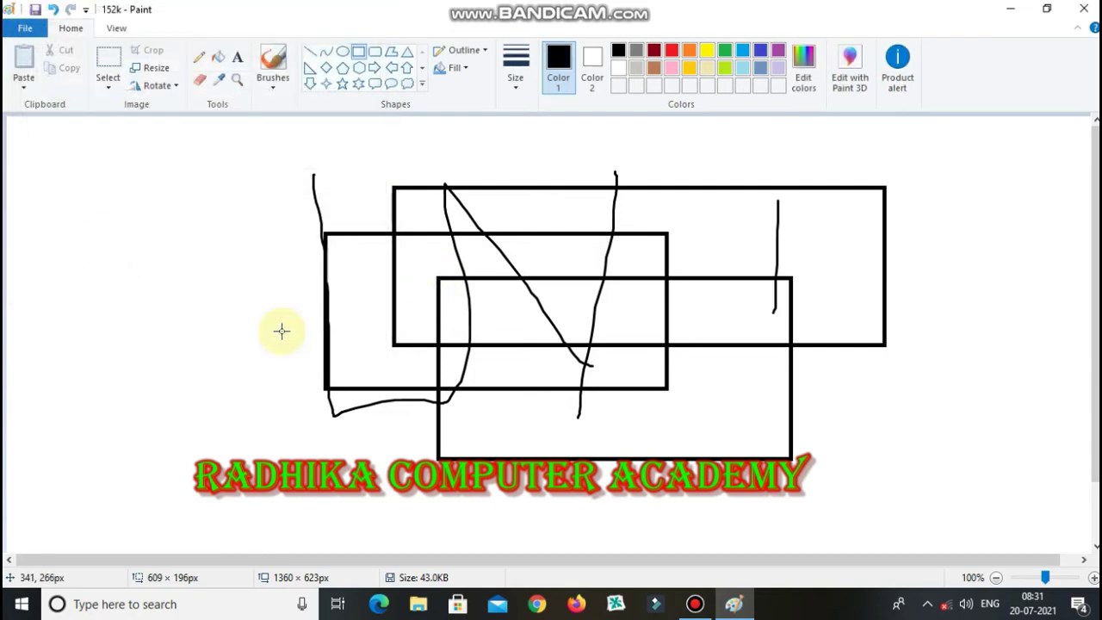
- Draw two large crossing freehand curves in black with the brush on the blank canvas
left_click(16, 30)
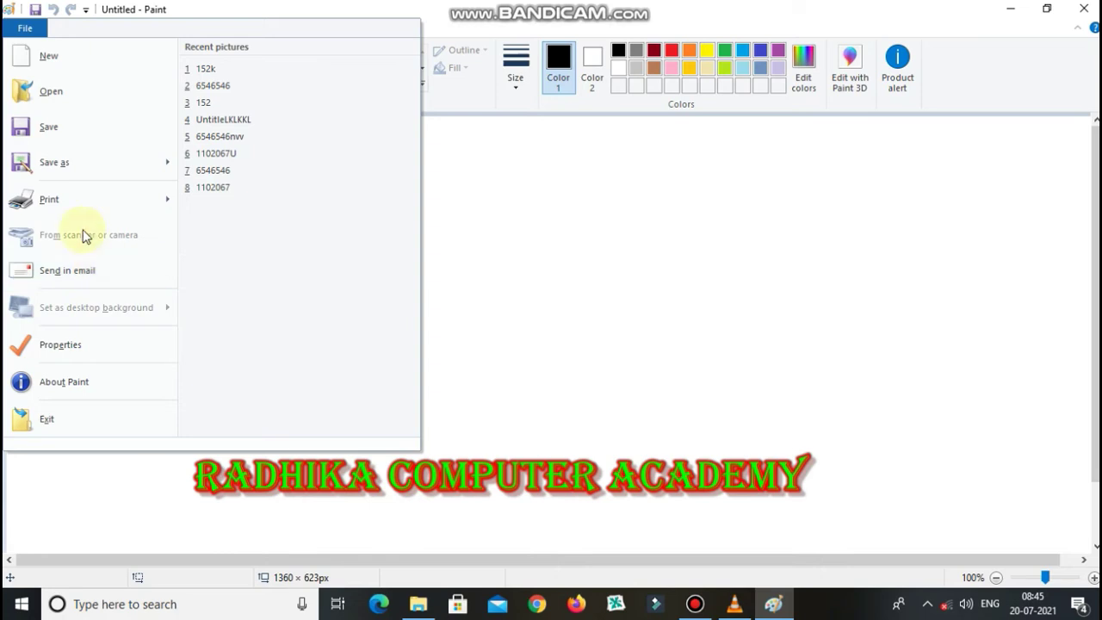
left_click(517, 221)
mouse_move(213, 222)
left_mouse_down()
mouse_move(691, 309)
mouse_move(674, 291)
left_mouse_up()
left_click_drag(558, 222, 284, 428)
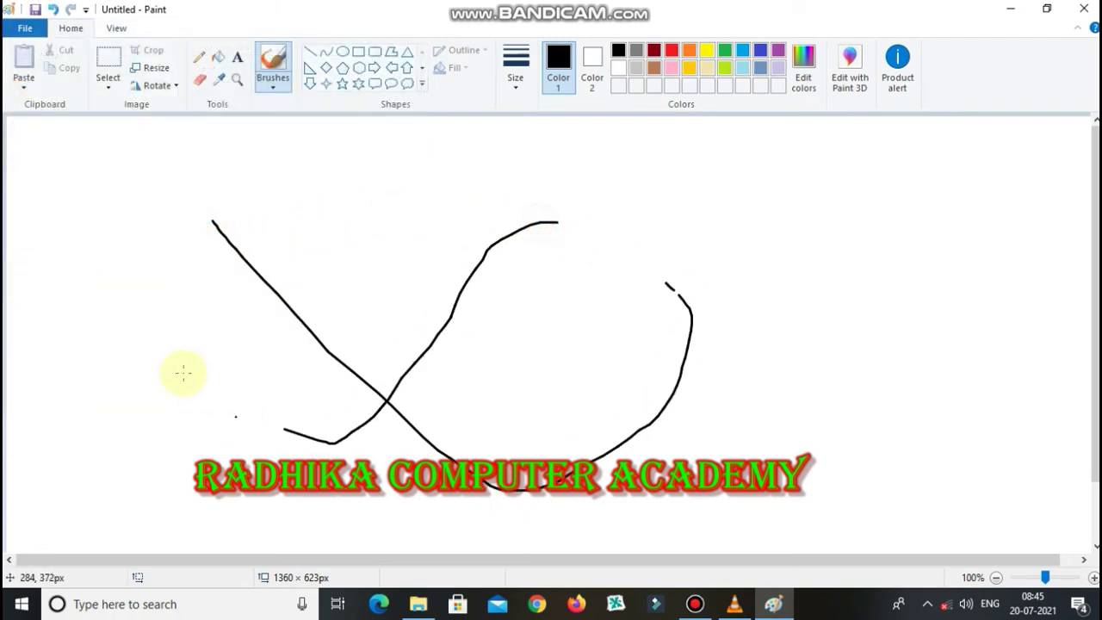
- Draw two more long crossing freehand curves in black with the brush over the existing curves
left_click_drag(210, 303, 722, 492)
mouse_move(611, 237)
left_mouse_down()
mouse_move(357, 529)
mouse_move(320, 541)
left_mouse_up()
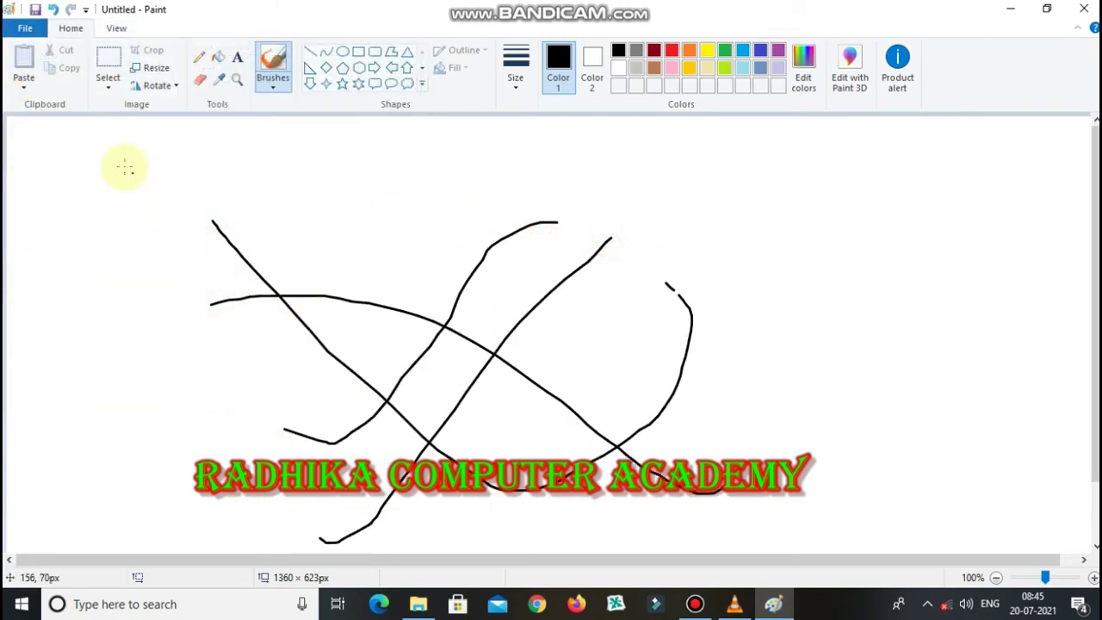
left_click(25, 27)
left_click(213, 85)
left_click(508, 302)
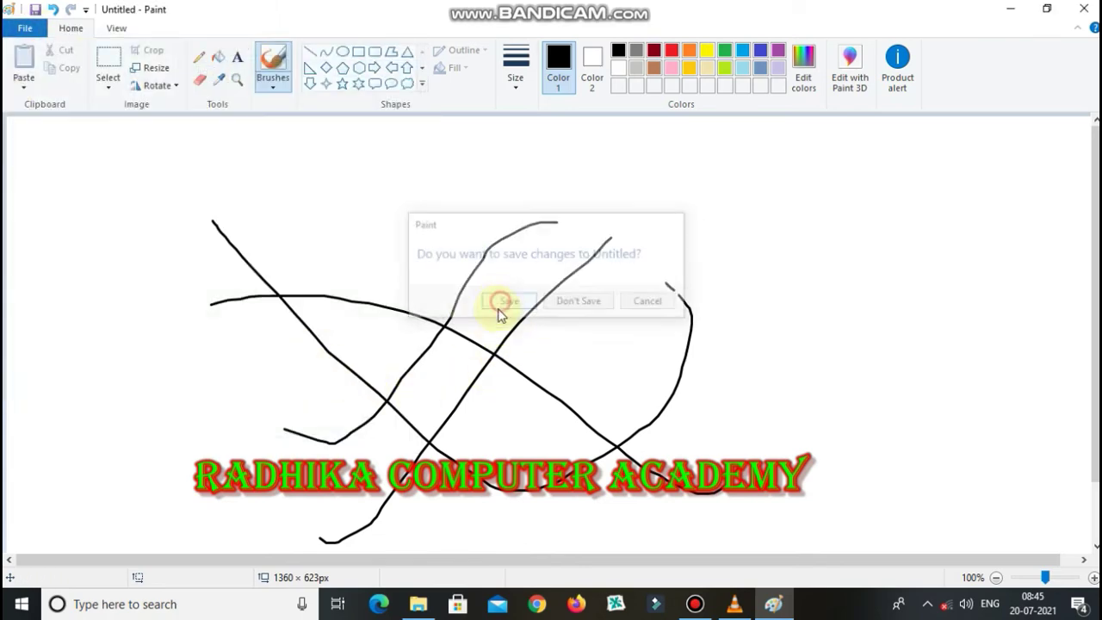
left_click(780, 449)
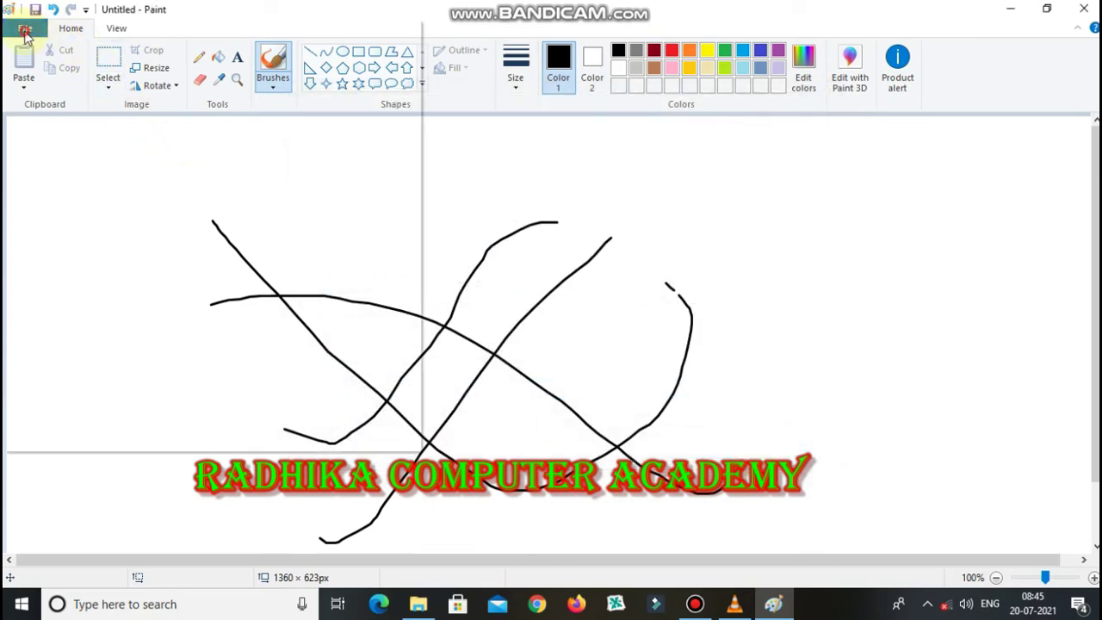
- Open the recent picture 152, discarding the unsaved changes to the untitled drawing
left_click(24, 27)
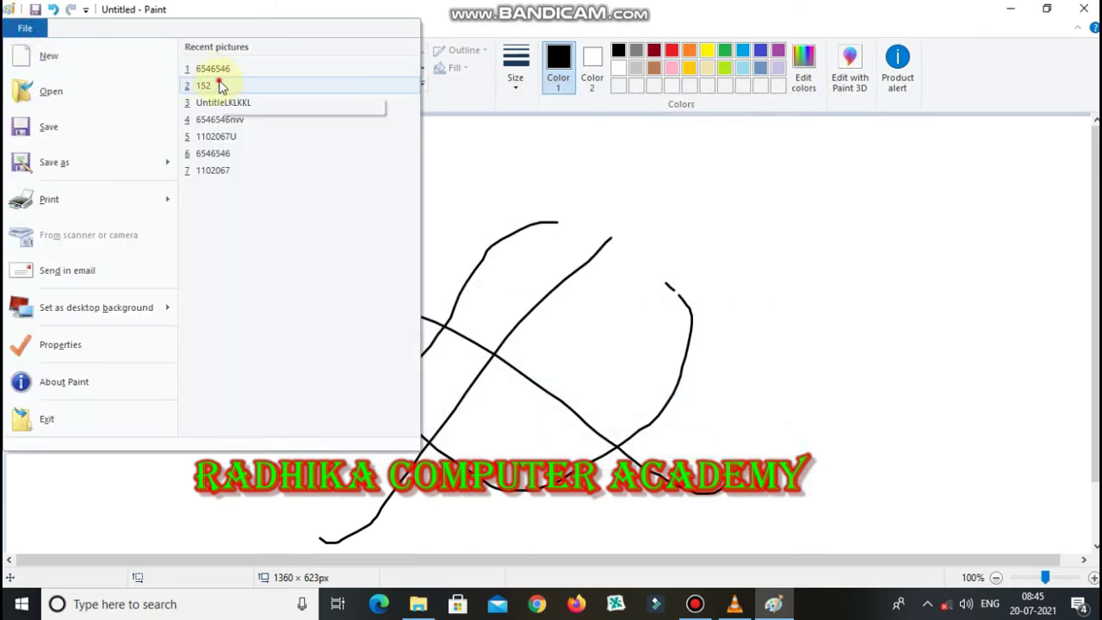
left_click(215, 85)
left_click(577, 304)
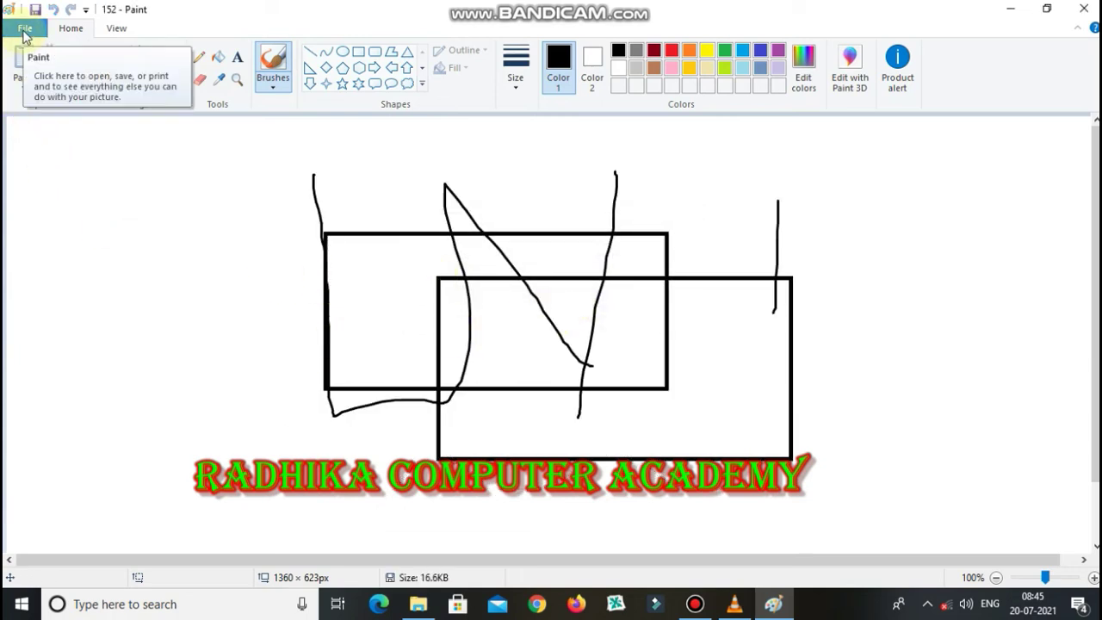
- Review the image properties of picture 152, including its file attributes, units, colors, width and height
left_click(24, 32)
mouse_move(134, 320)
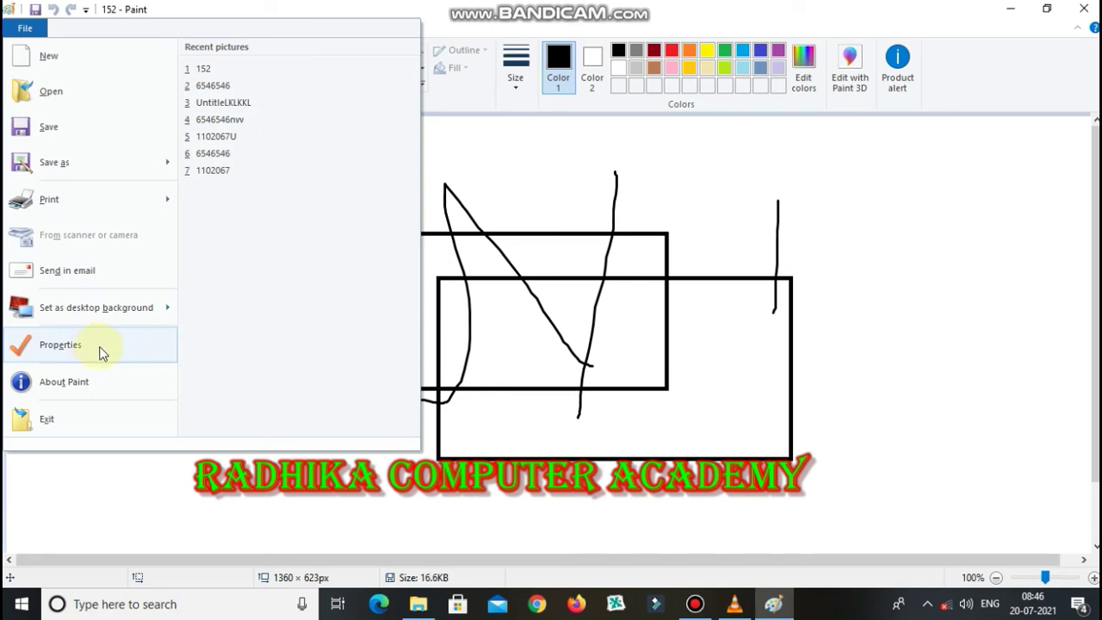
left_click(60, 344)
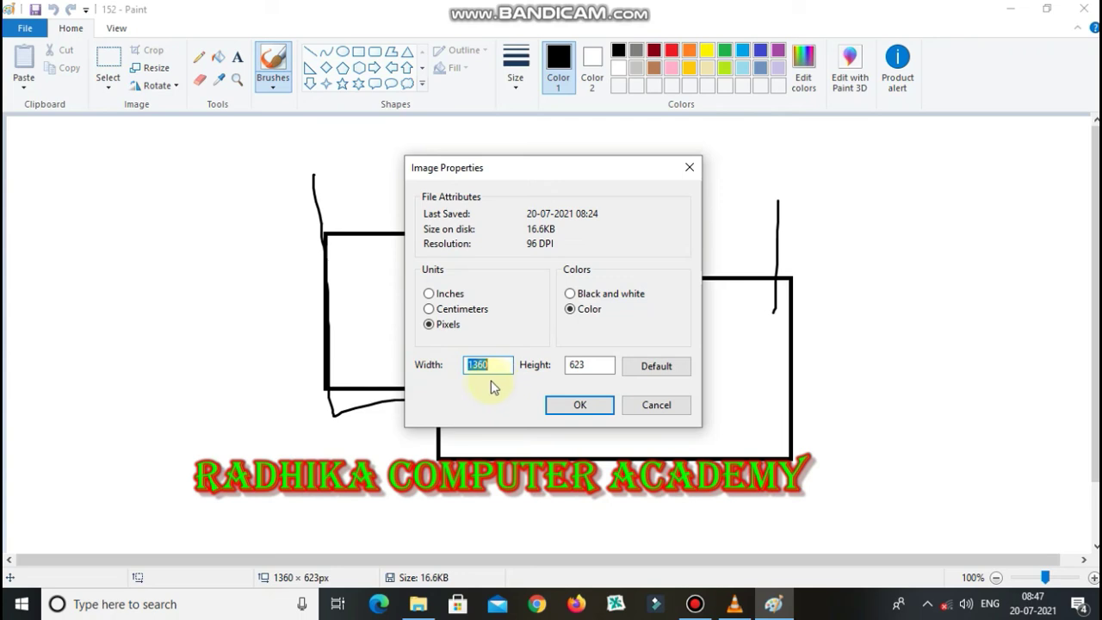
left_click(578, 407)
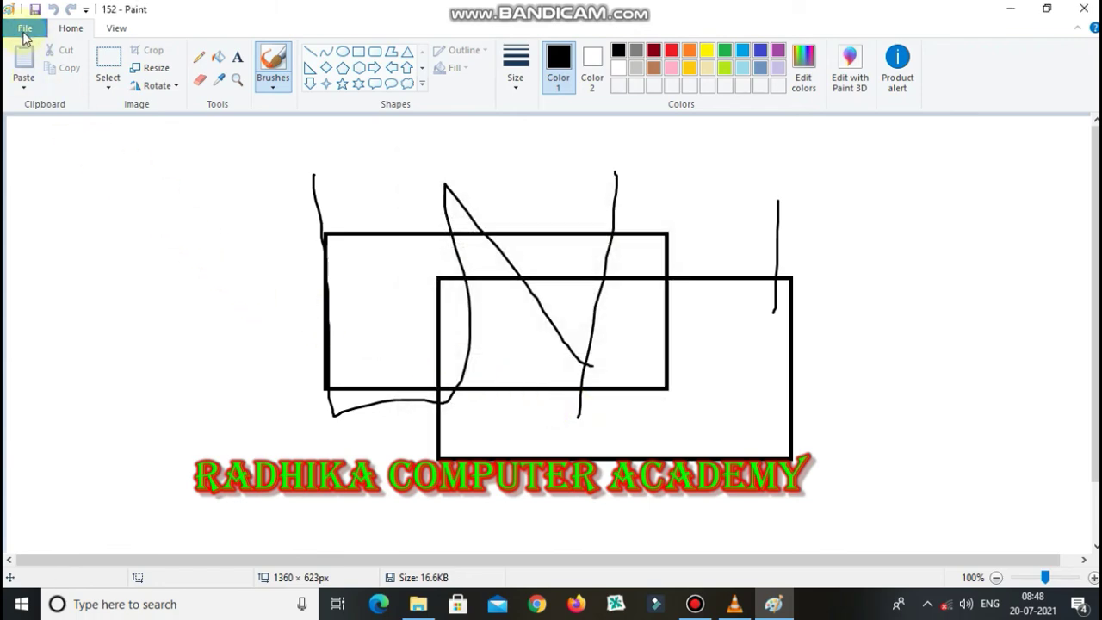
- View the About Paint version and license information and close it
left_click(25, 32)
left_click(79, 384)
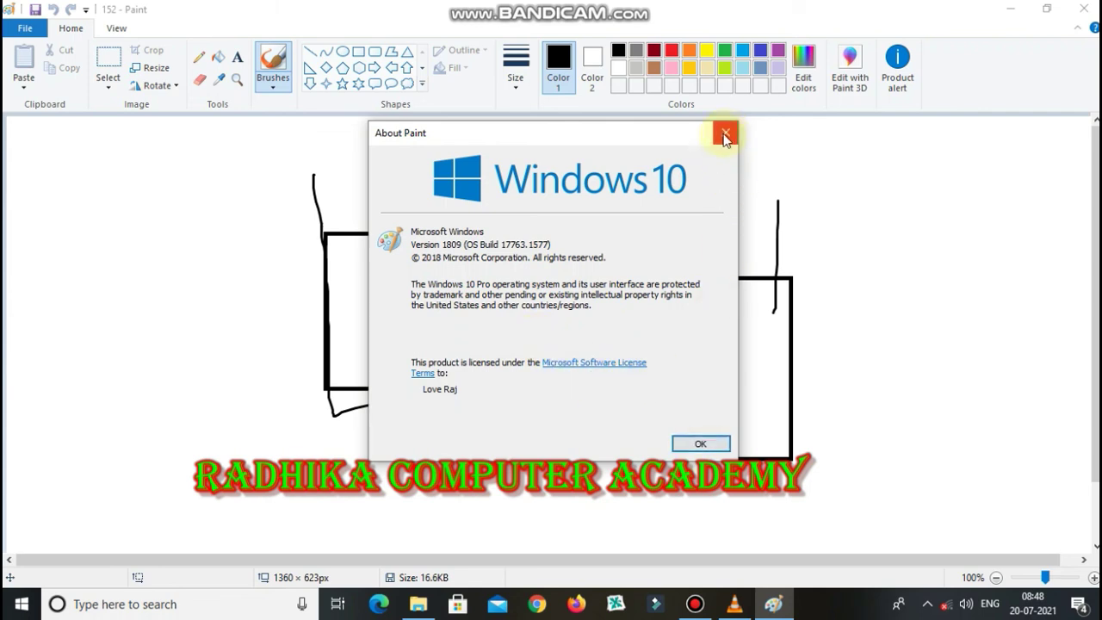
left_click(700, 444)
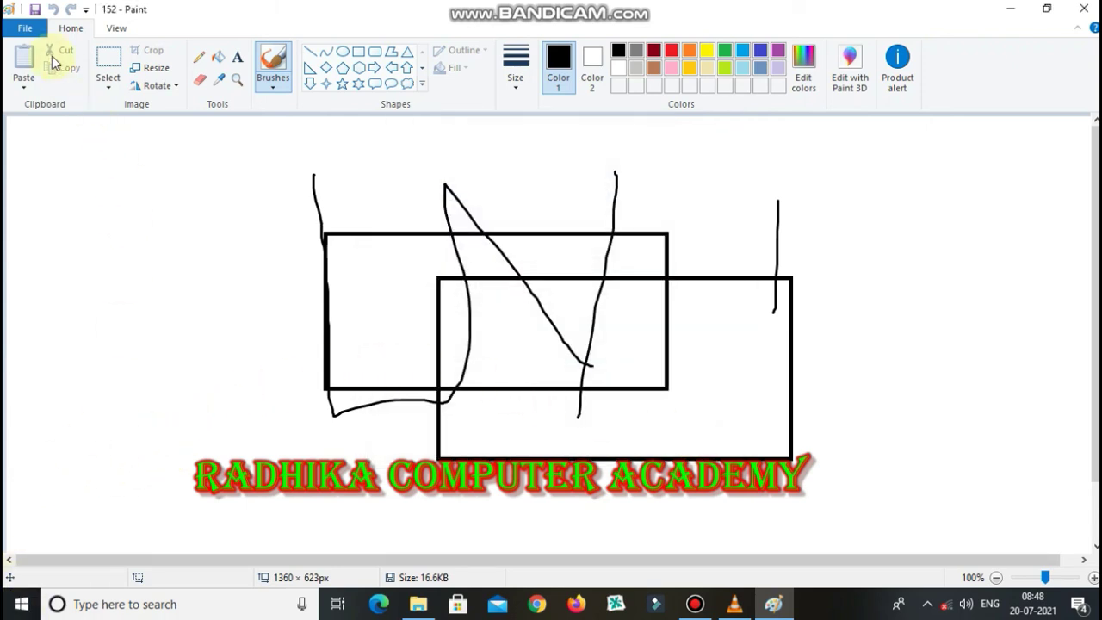
- Open the recent picture 1102067U and exit the program
left_click(25, 27)
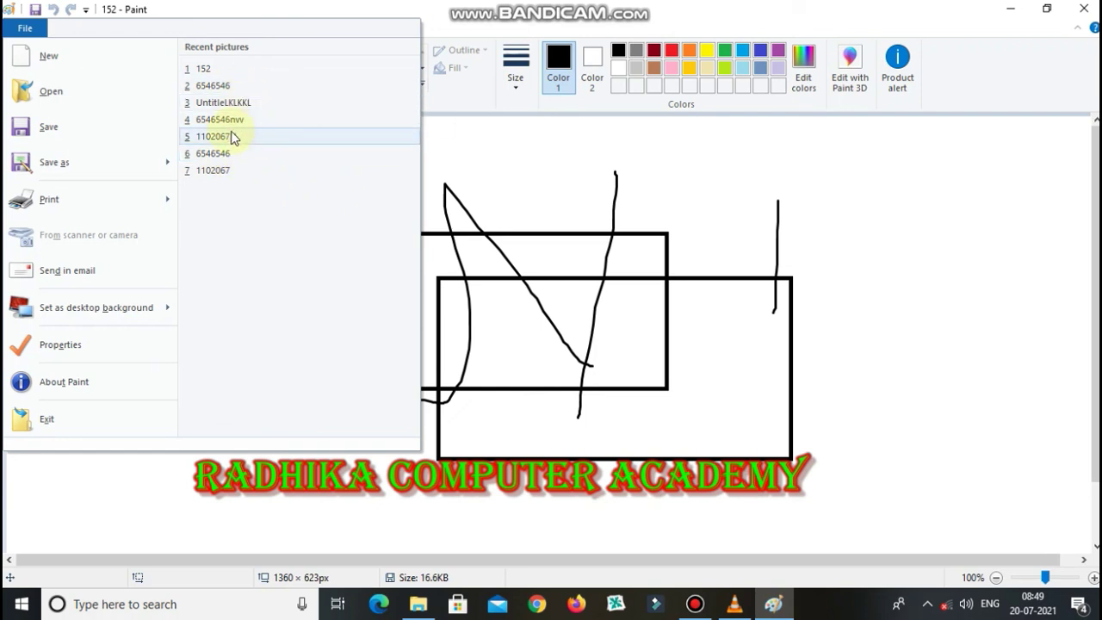
left_click(215, 136)
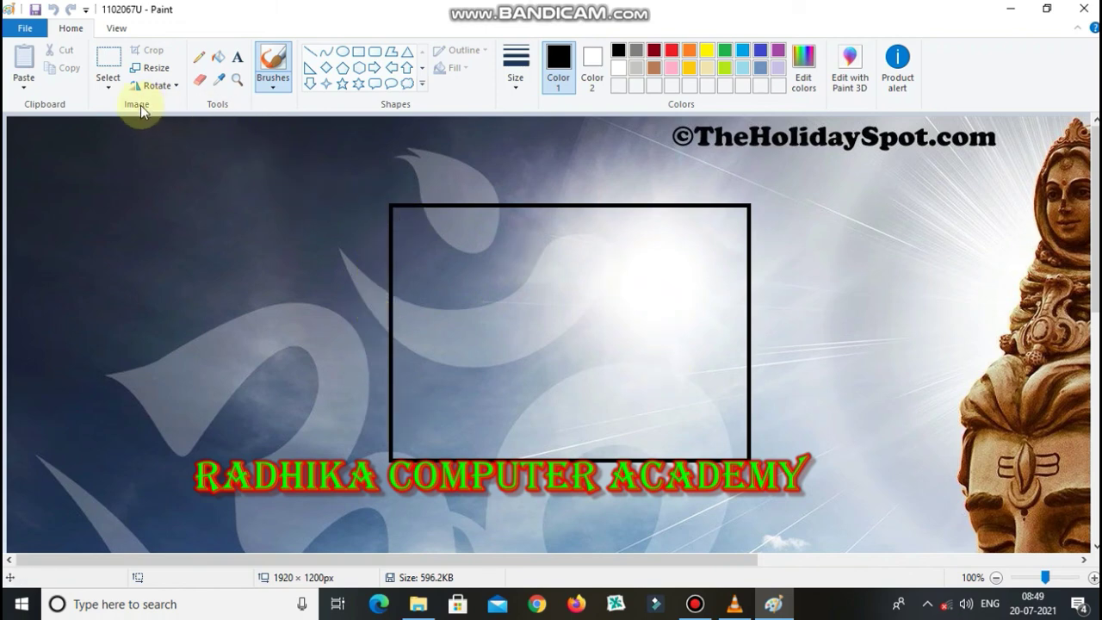
left_click(29, 36)
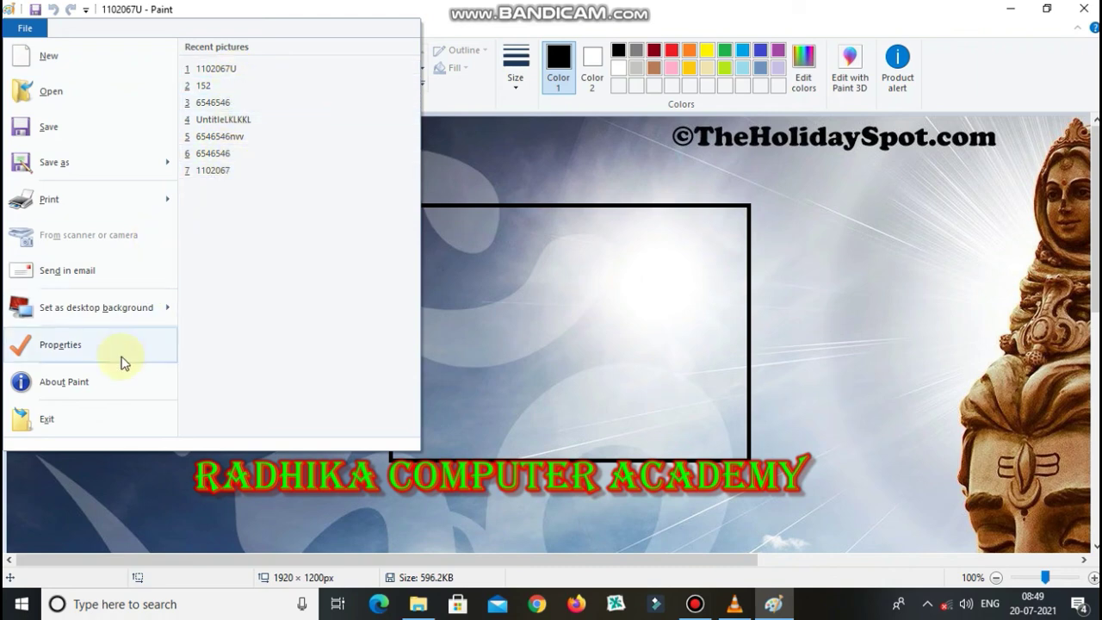
left_click(79, 414)
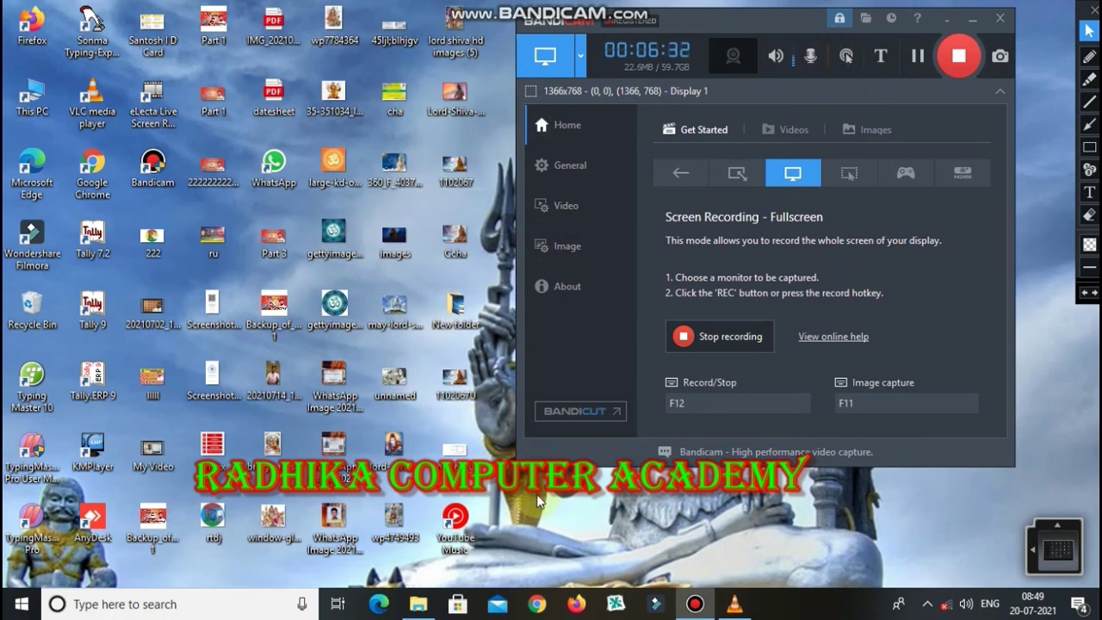
left_click(971, 23)
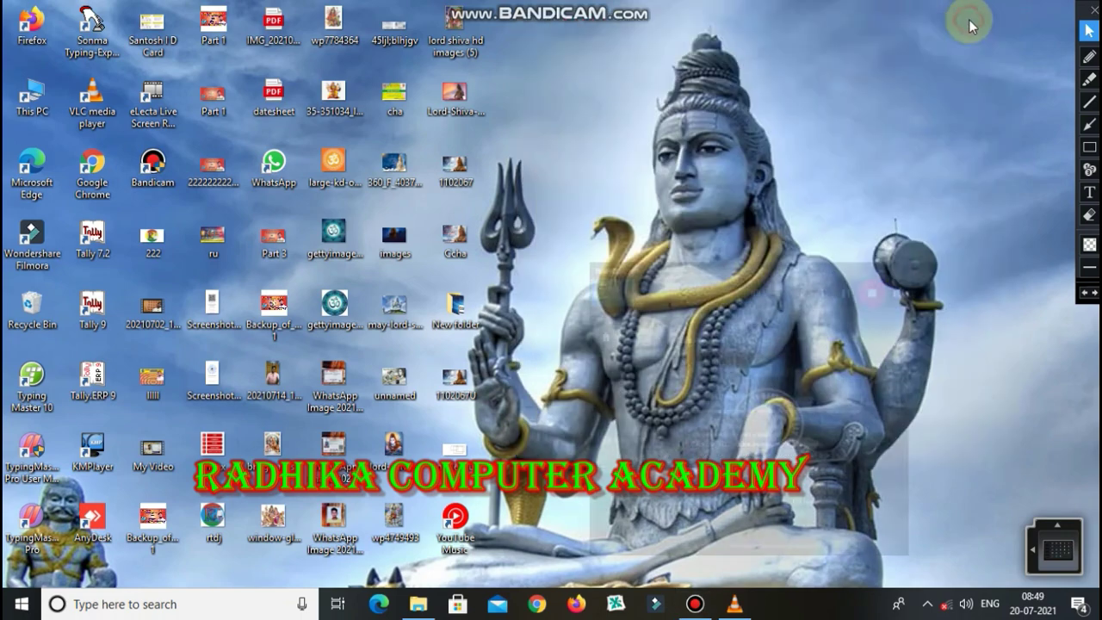
left_click(691, 606)
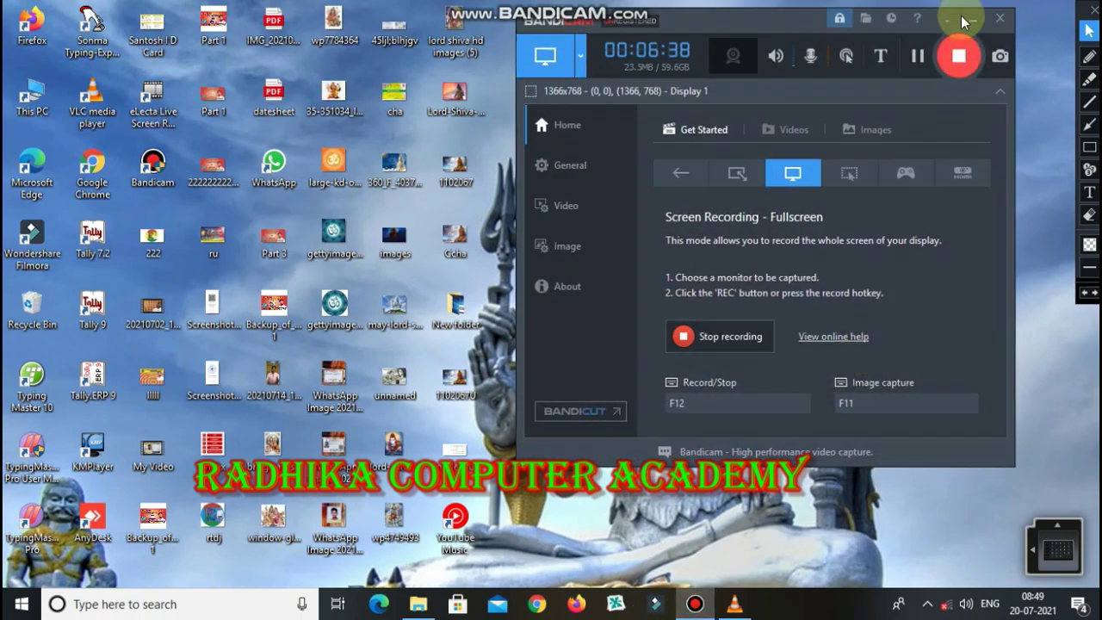